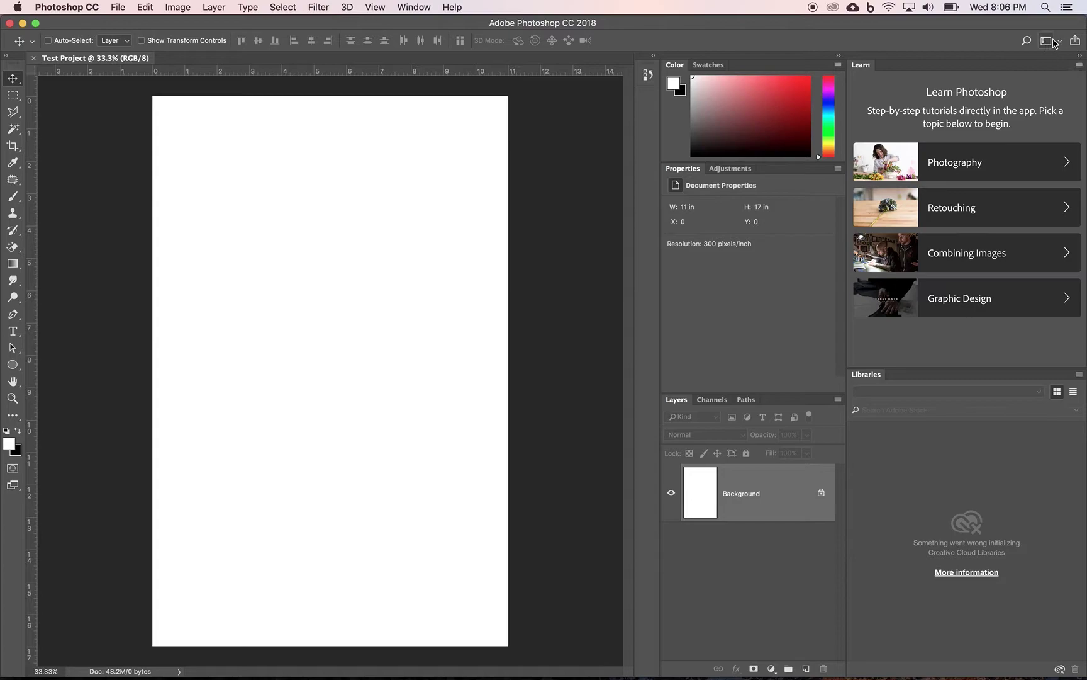
- Switch to the Essentials workspace and reset it to its default panel layout
click(1060, 43)
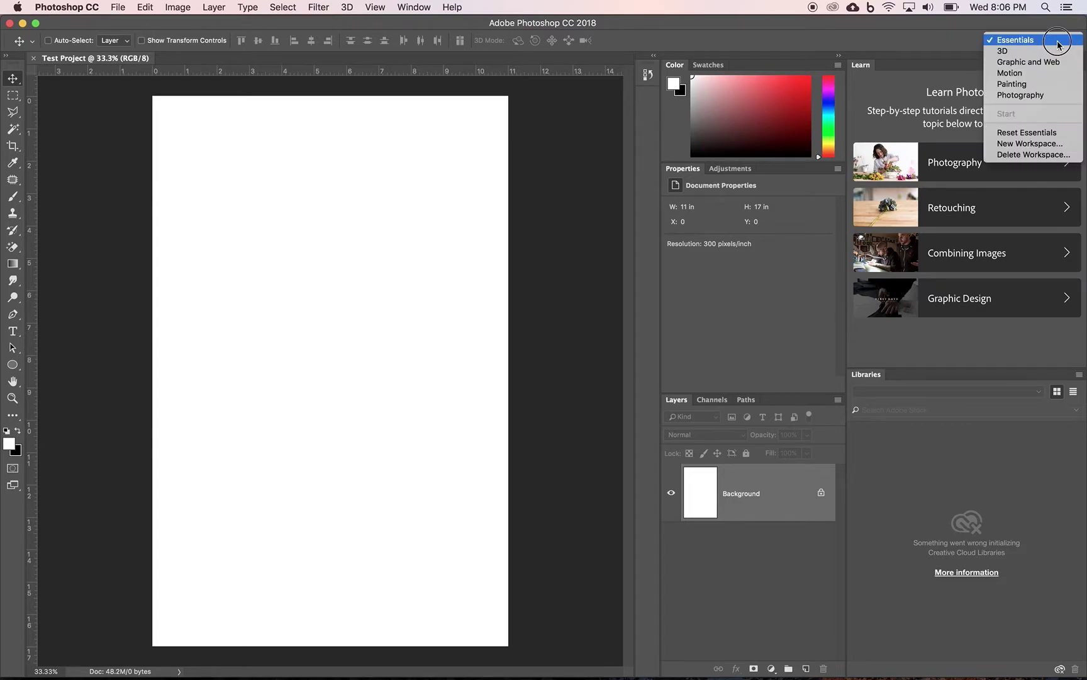
click(1020, 41)
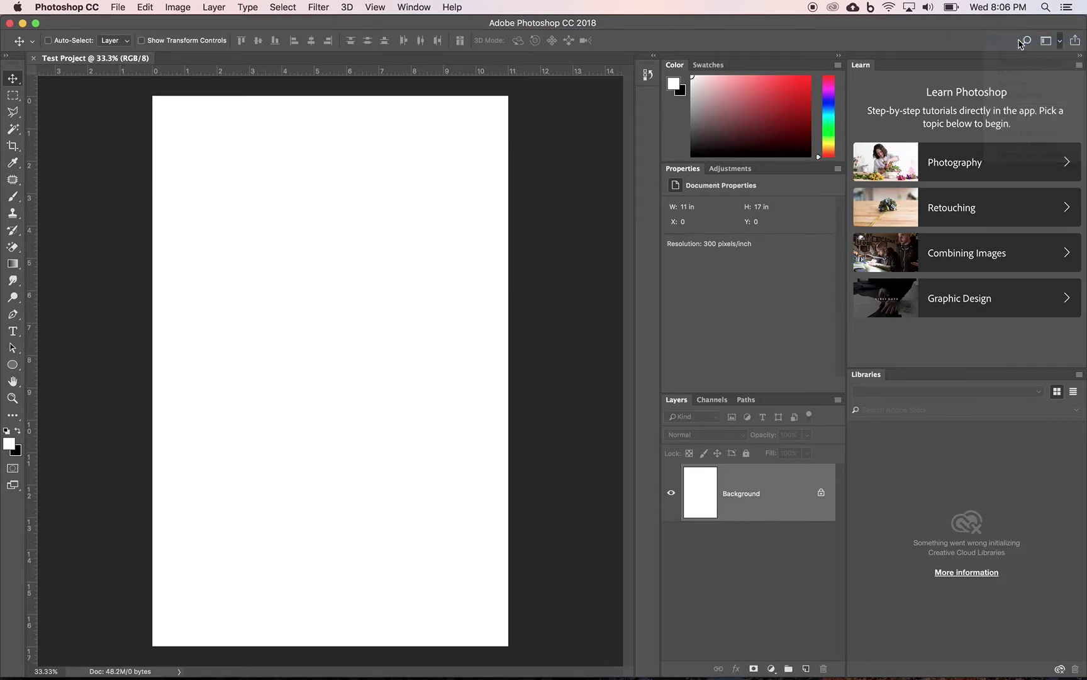
click(1059, 44)
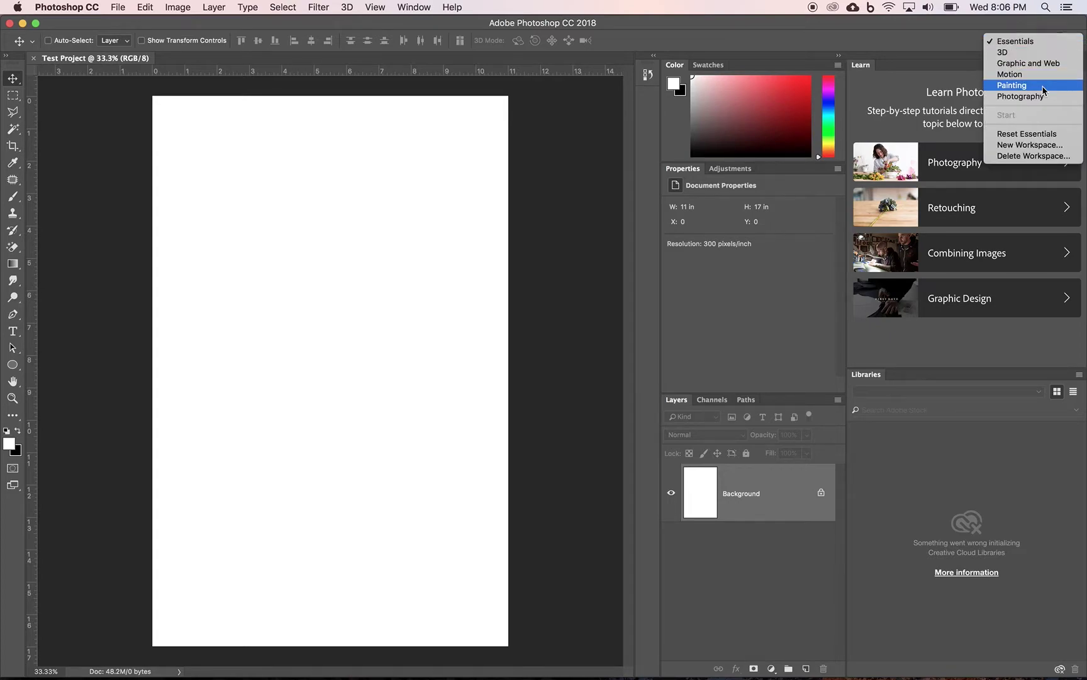
click(1031, 134)
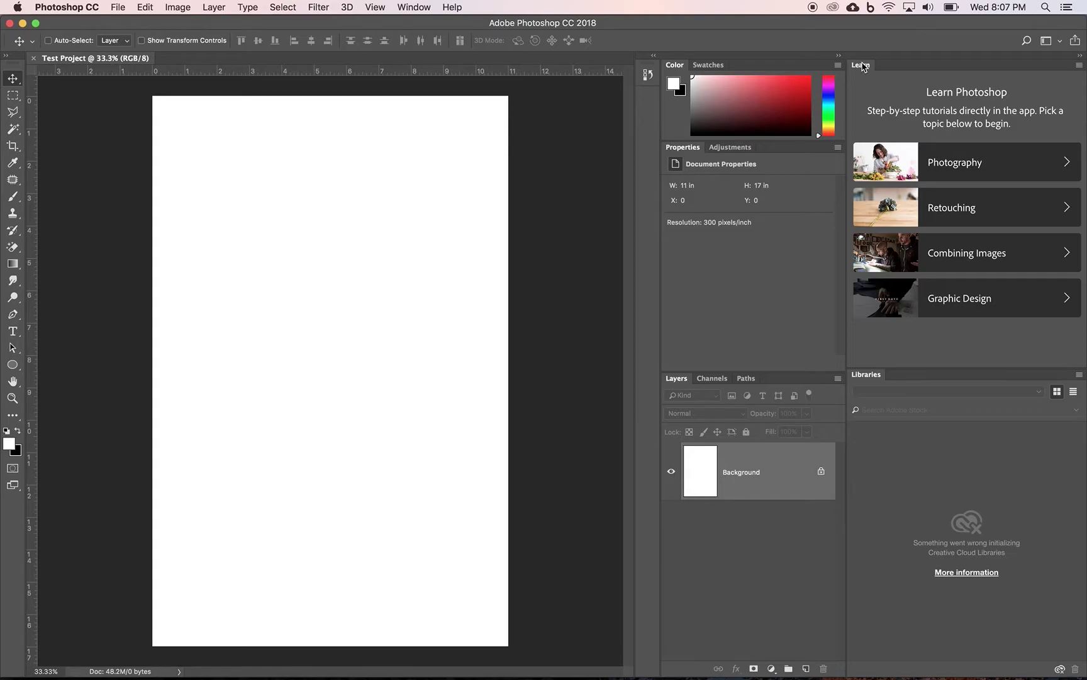
- Close the Learn panel and dock Libraries in the Layers, Channels and Paths group
drag(869, 66, 440, 136)
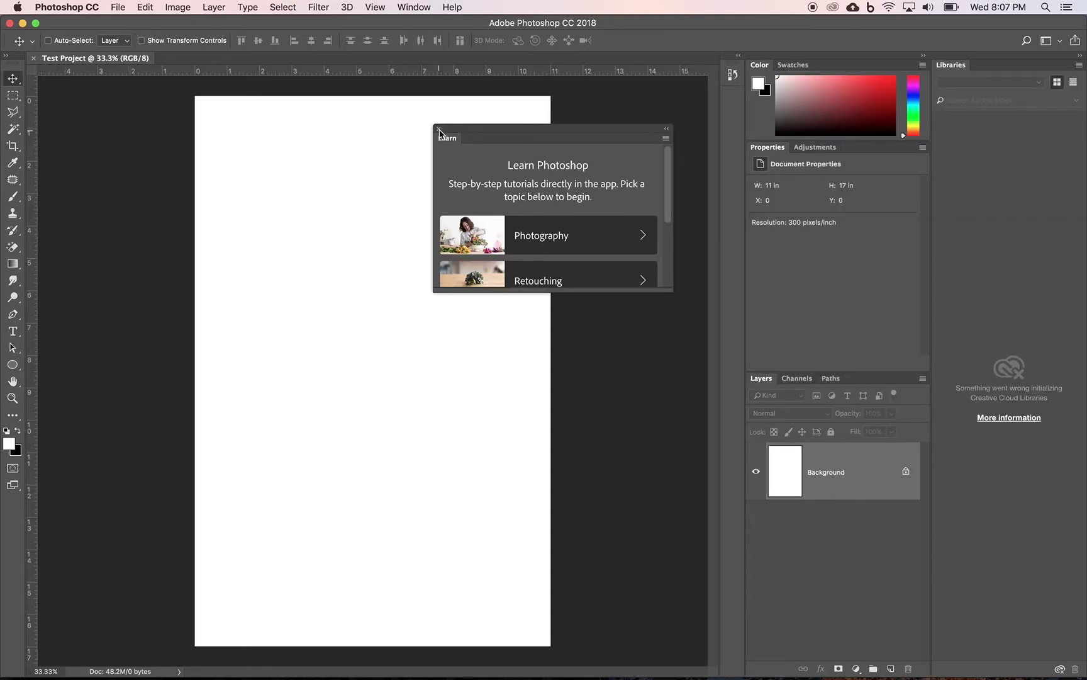
click(439, 130)
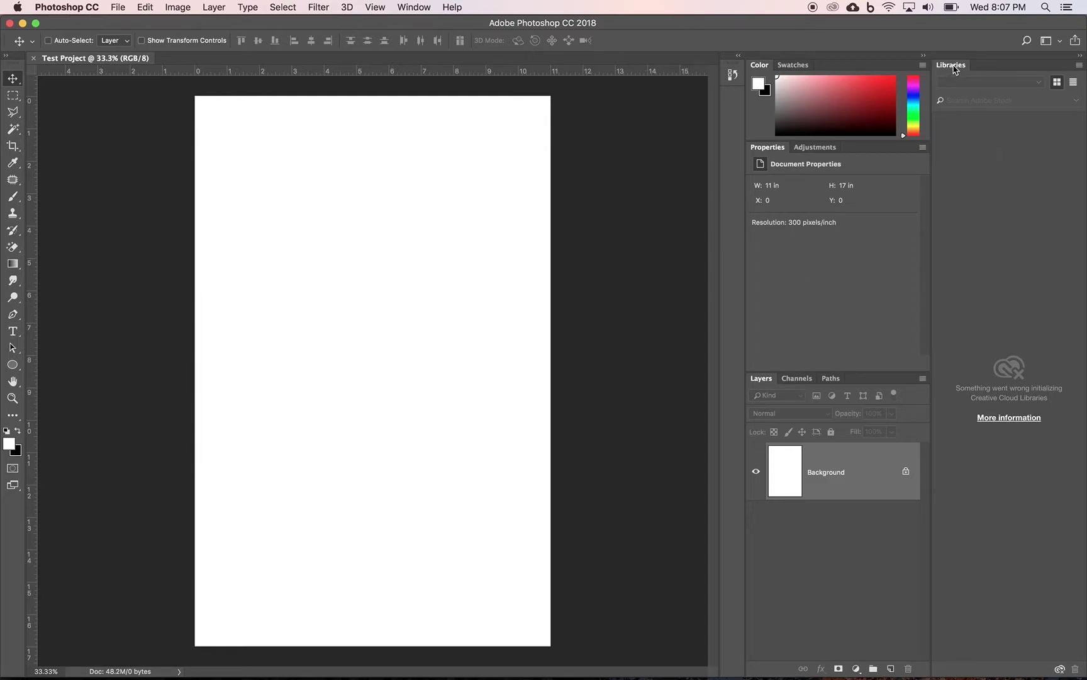
drag(954, 66, 874, 382)
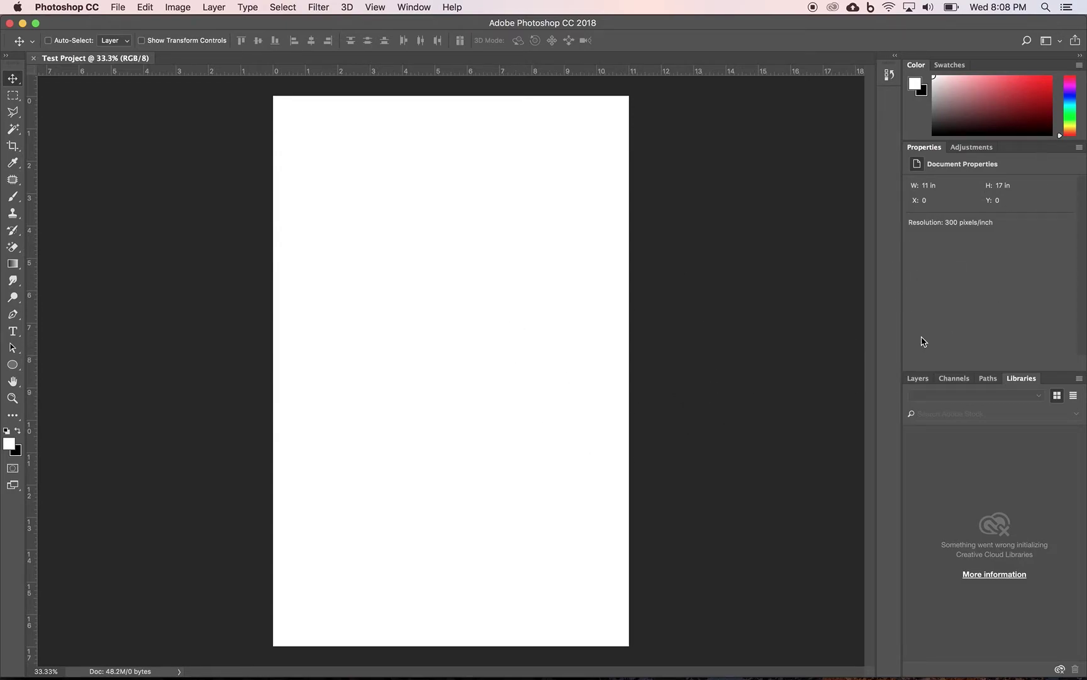
- Collapse Adjustments and Properties to icons and raise the Color/Layers divider so Layers fills the dock
click(919, 380)
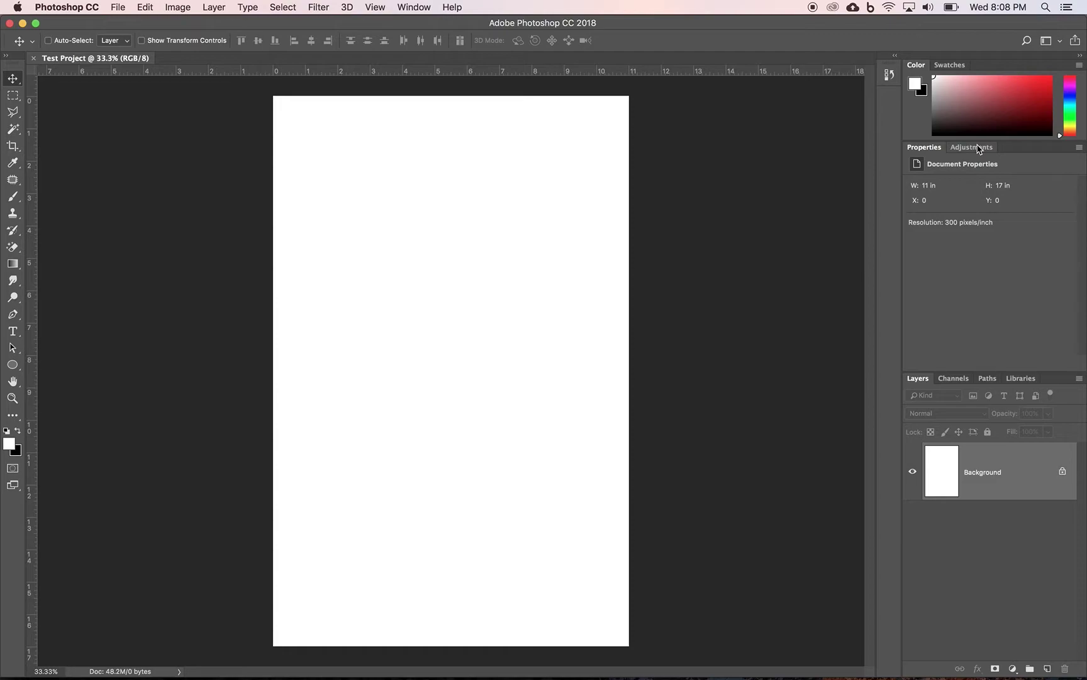
drag(978, 150, 891, 98)
drag(925, 147, 921, 115)
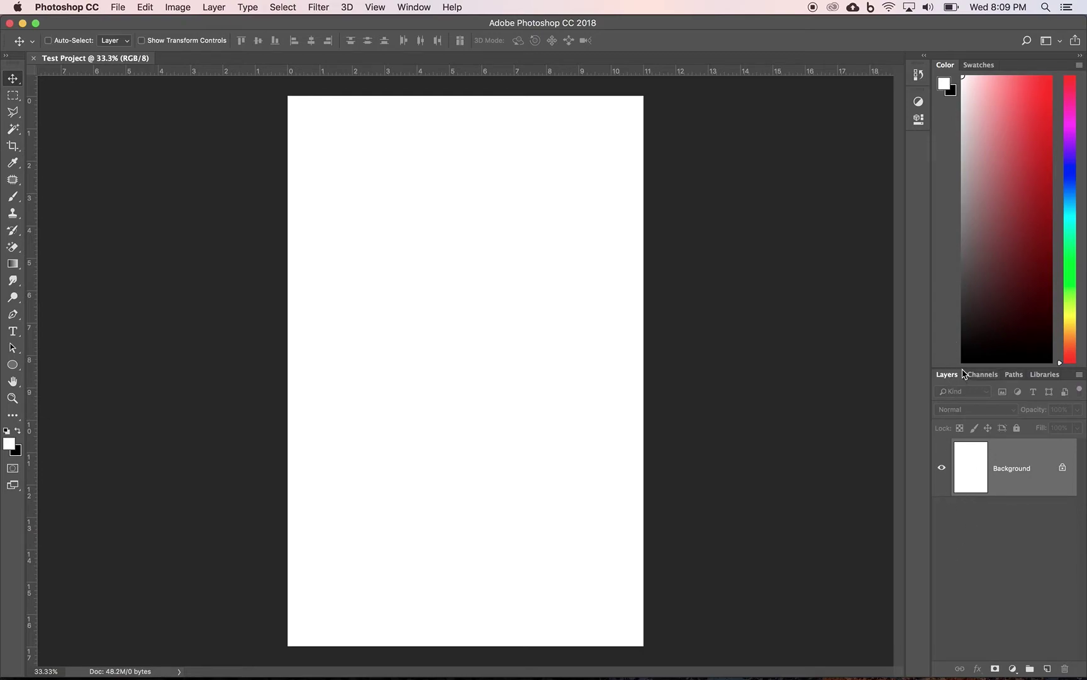
drag(959, 367, 959, 138)
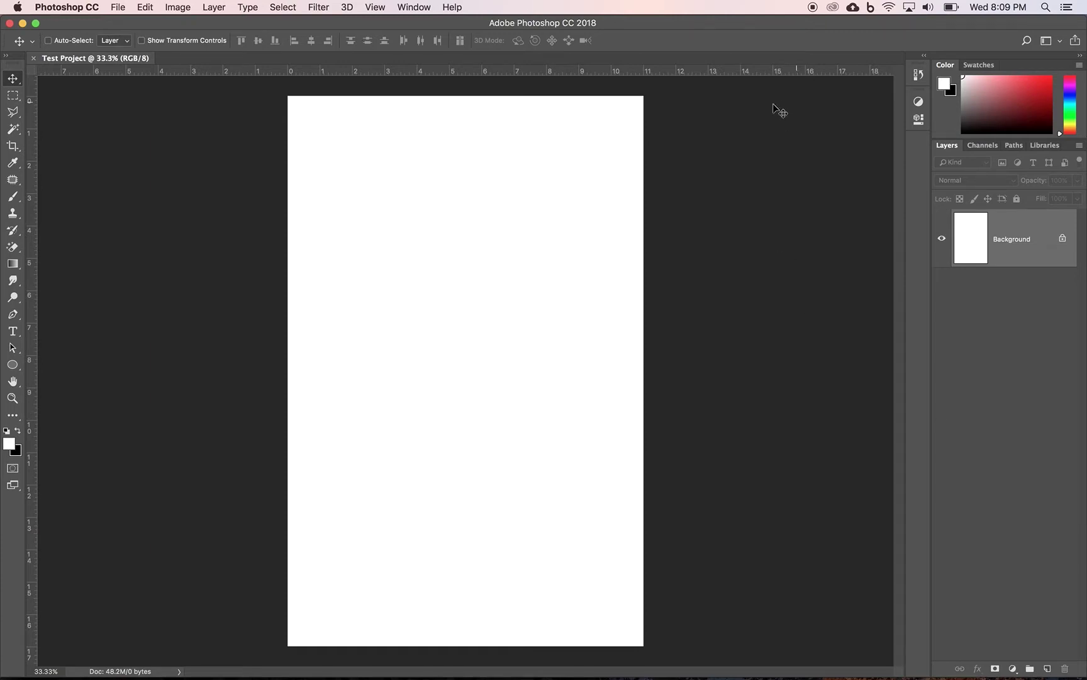
- Add Styles to the Color/Swatches group, keep Color in front, and shorten it further
click(413, 8)
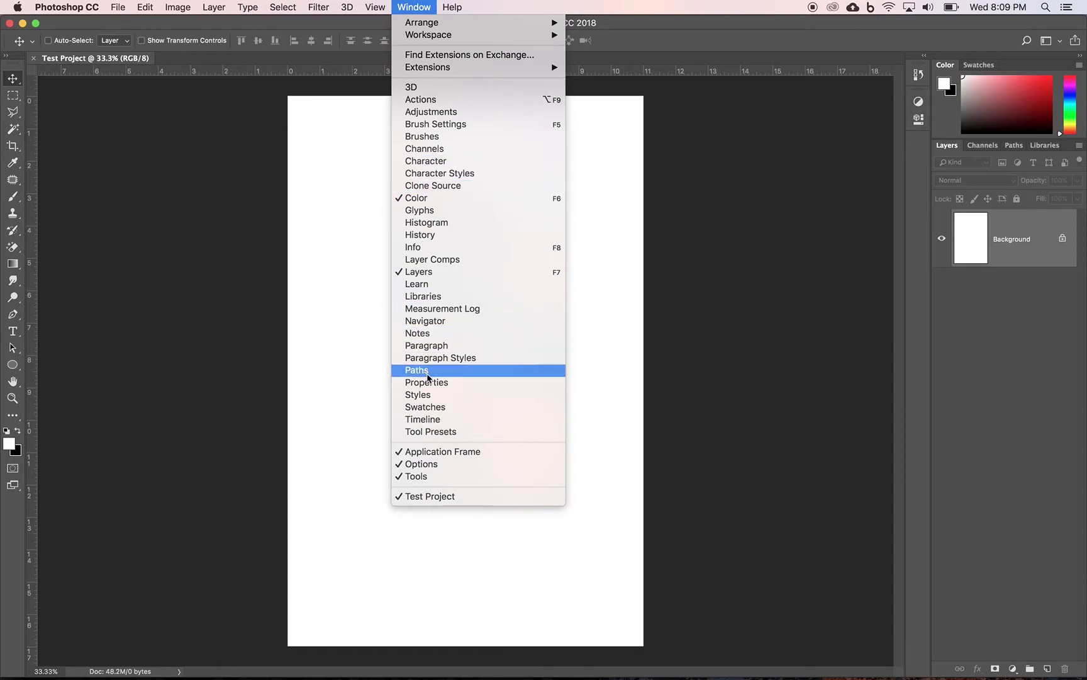
click(425, 399)
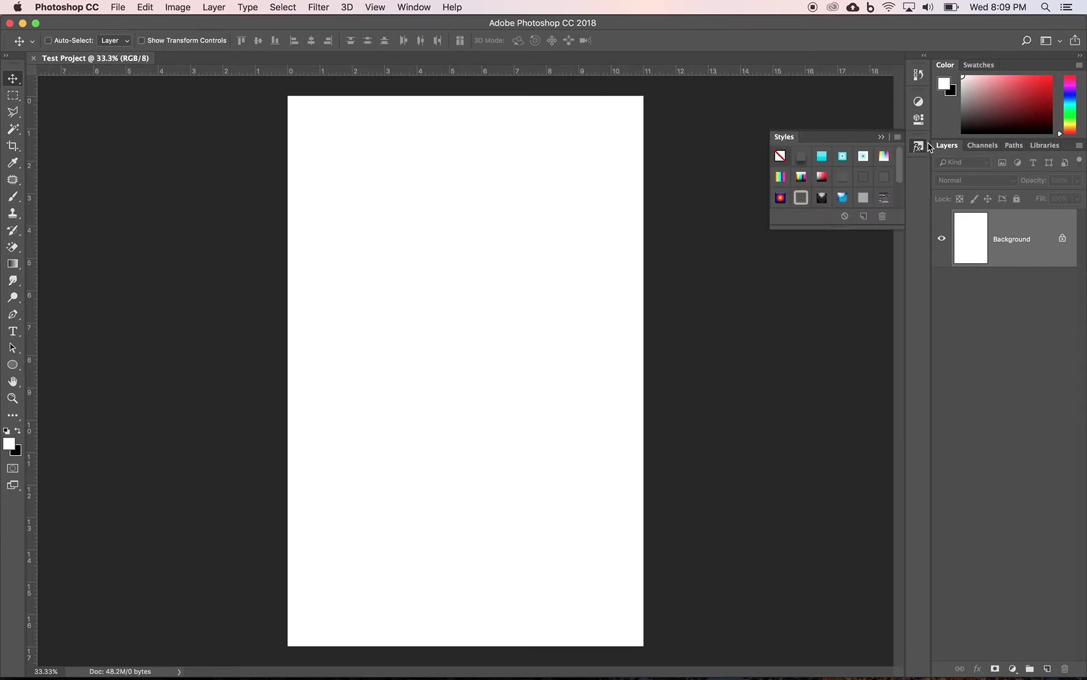
drag(918, 150, 1016, 69)
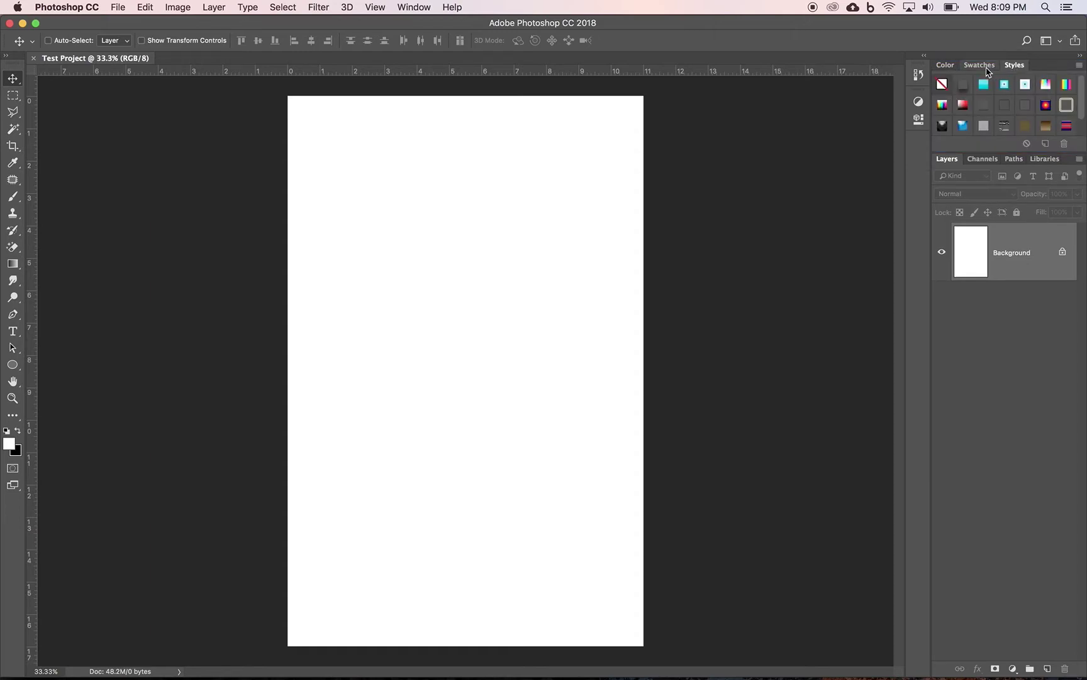
click(949, 66)
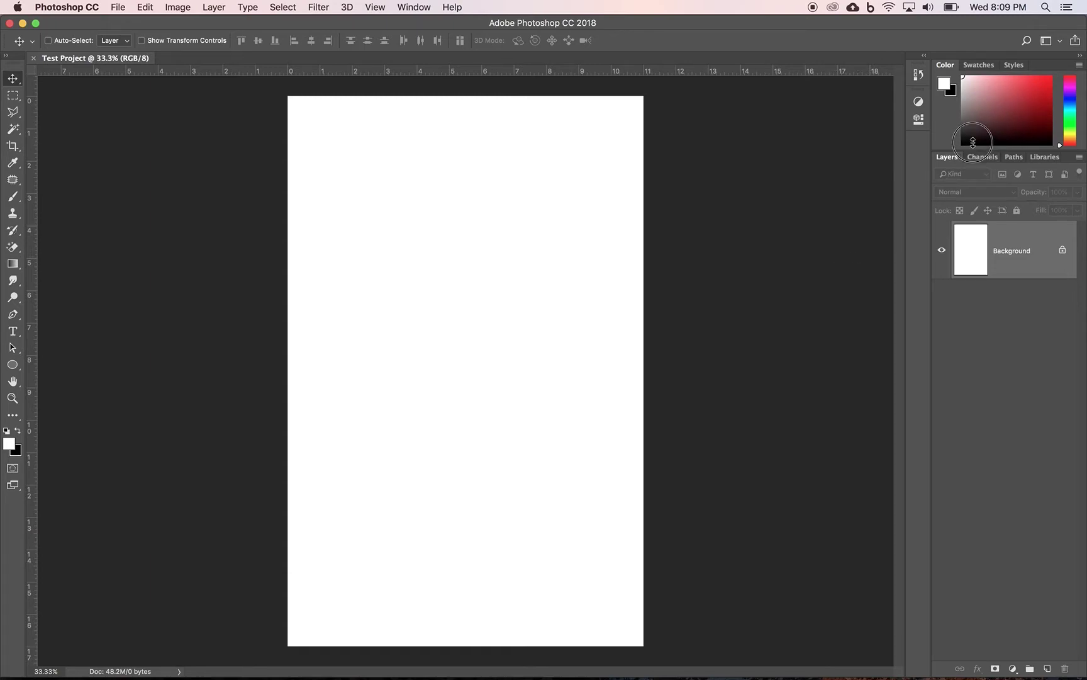
drag(972, 154, 971, 99)
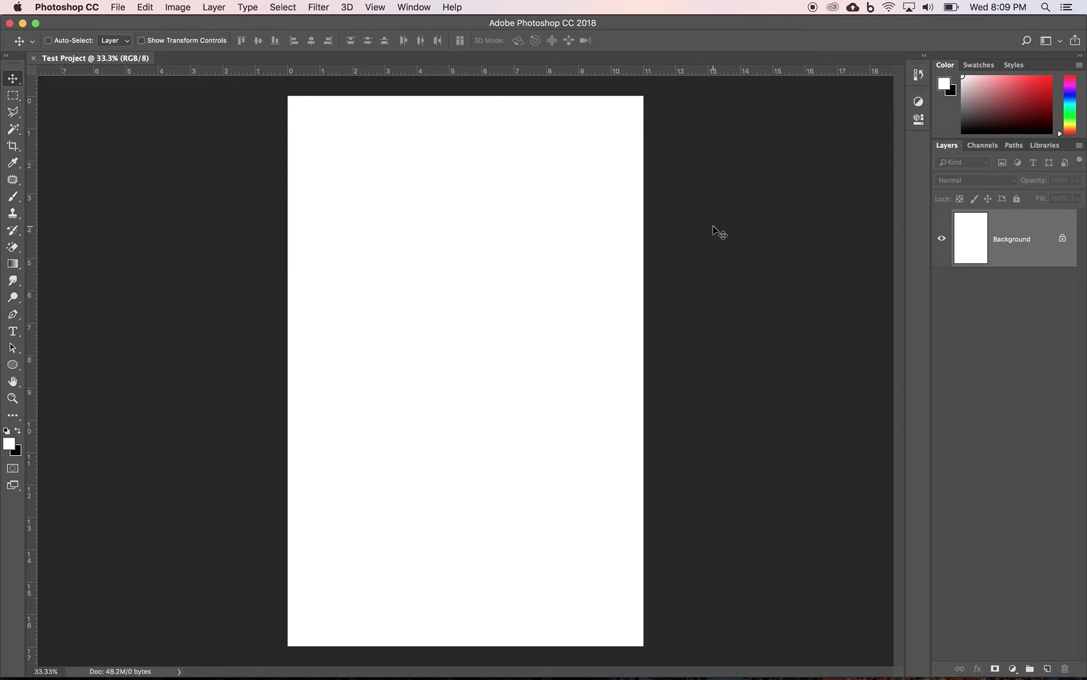
click(414, 8)
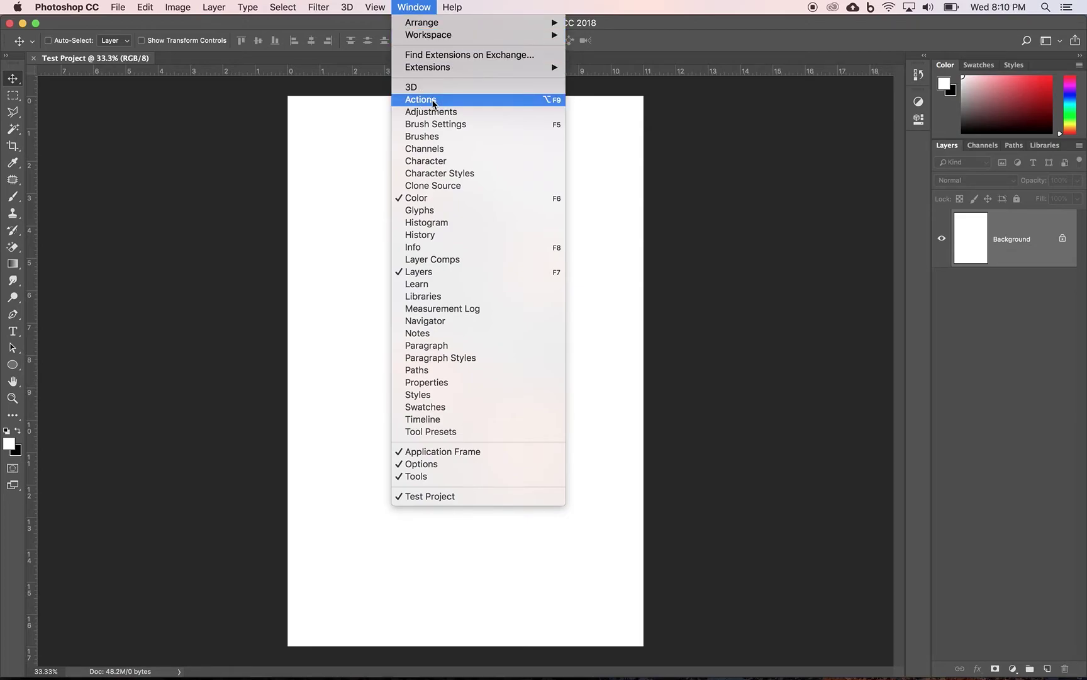
- Open the Actions, Histogram and Info panels and move the Info icon higher in the column
click(433, 101)
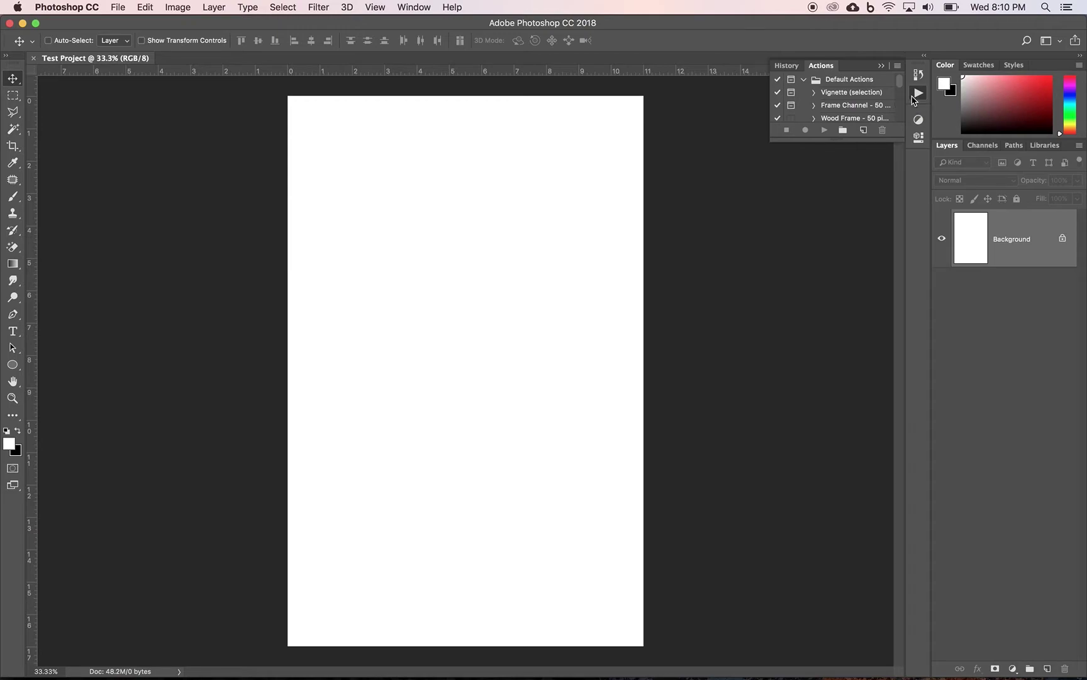
click(413, 9)
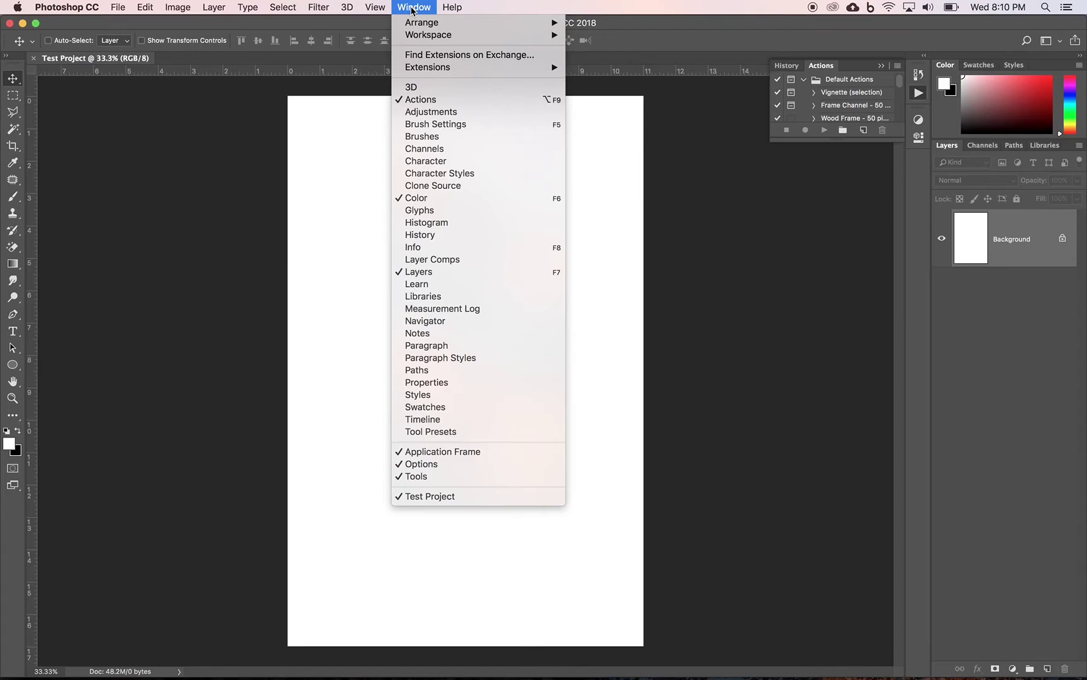
click(441, 223)
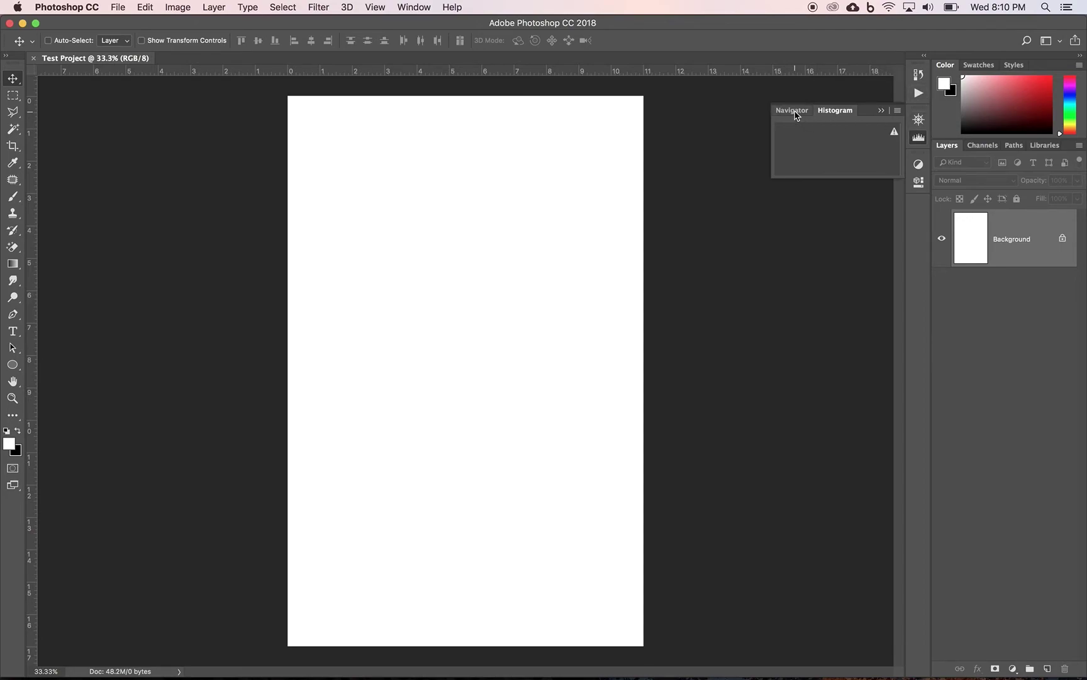
click(423, 8)
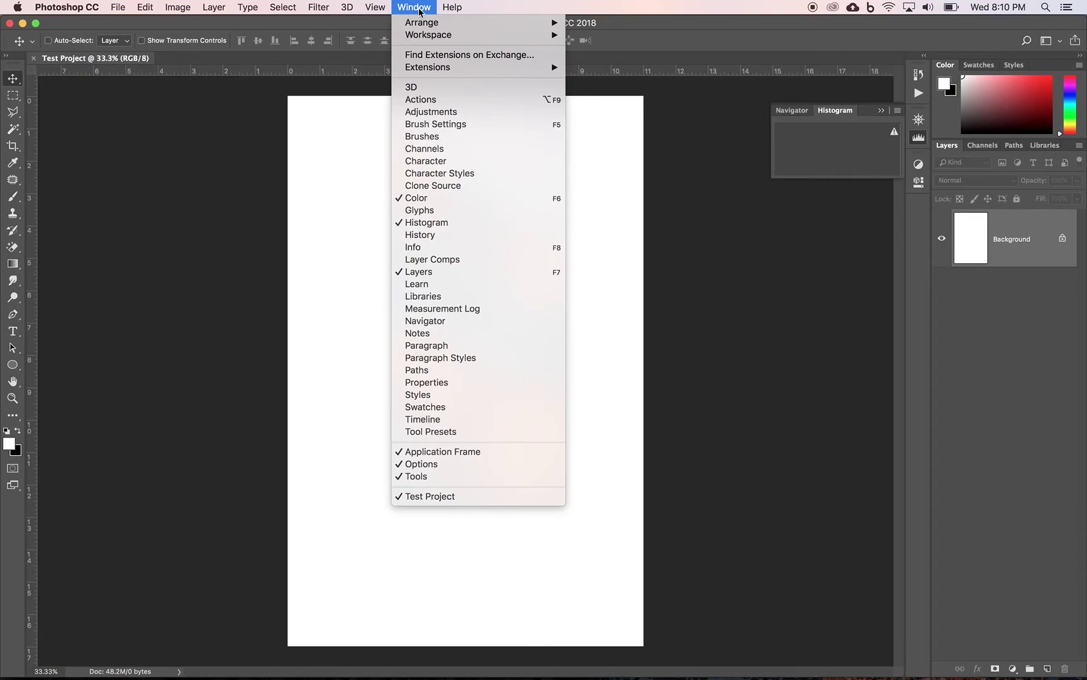
click(429, 248)
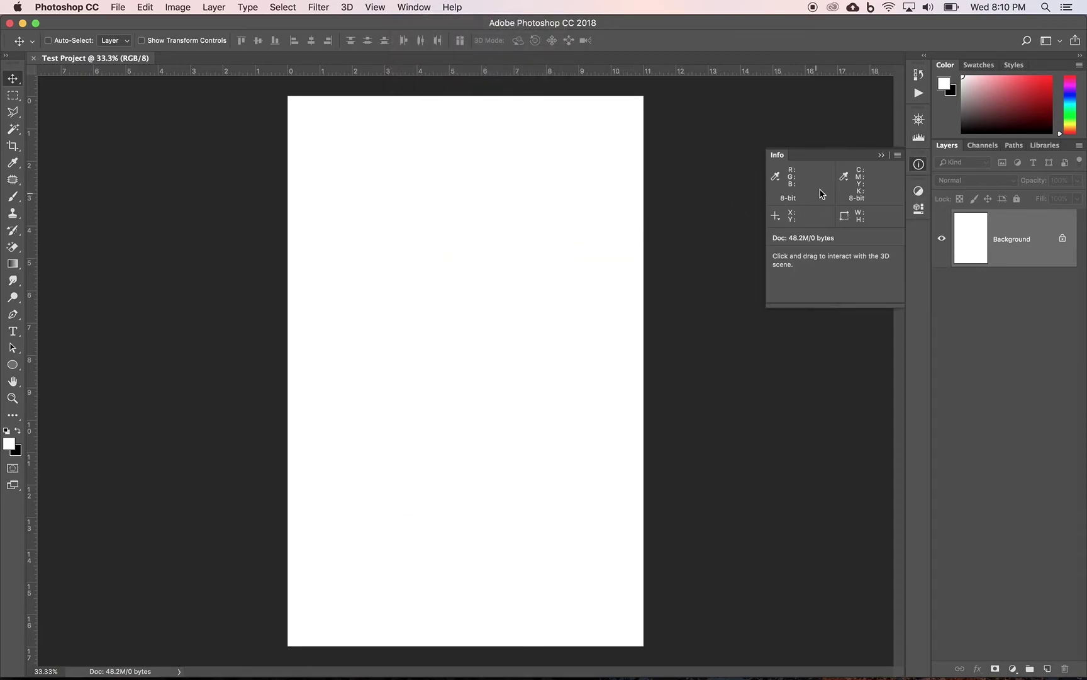
drag(921, 165, 918, 146)
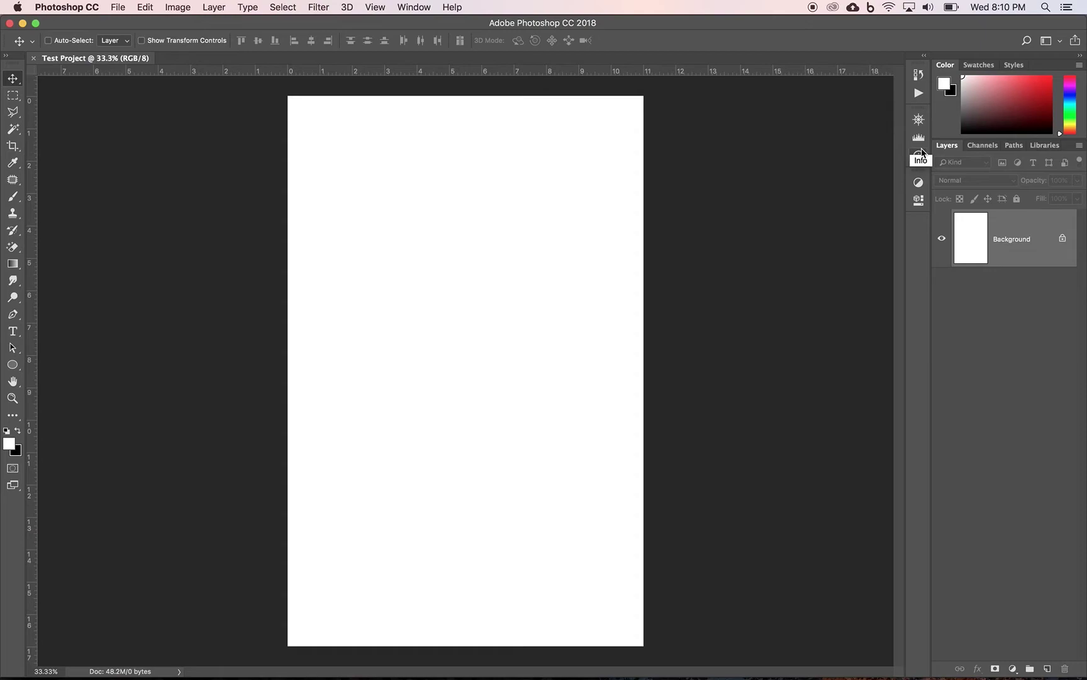
- Open Brushes and Clone Source, then collapse Clone Source into the Brush Settings icon group
click(414, 7)
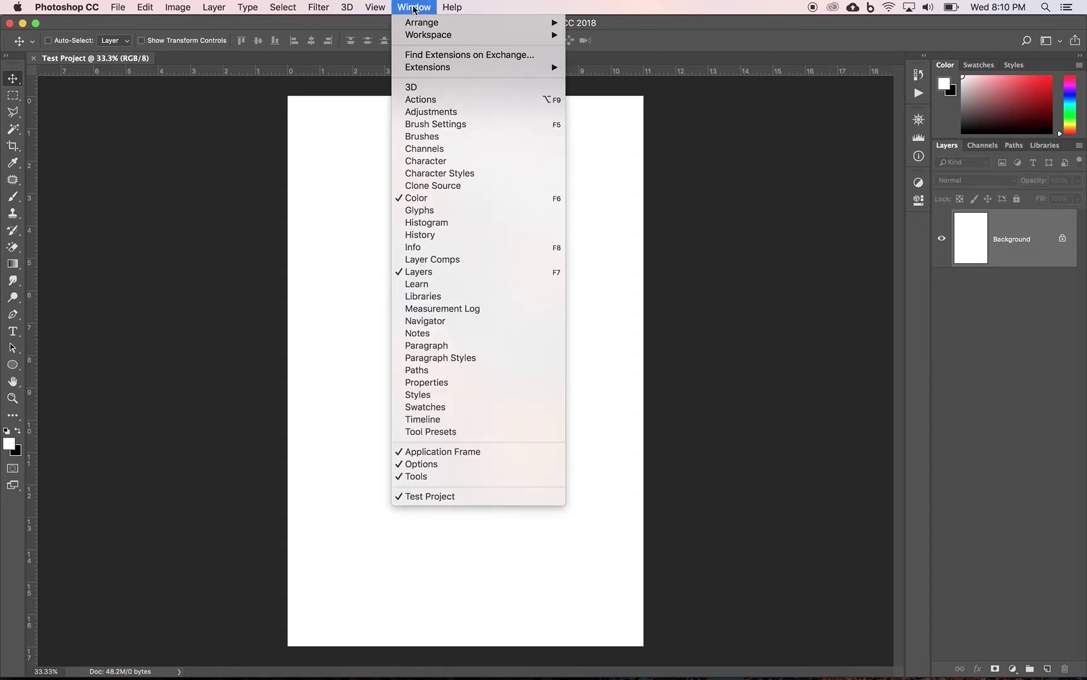
click(431, 137)
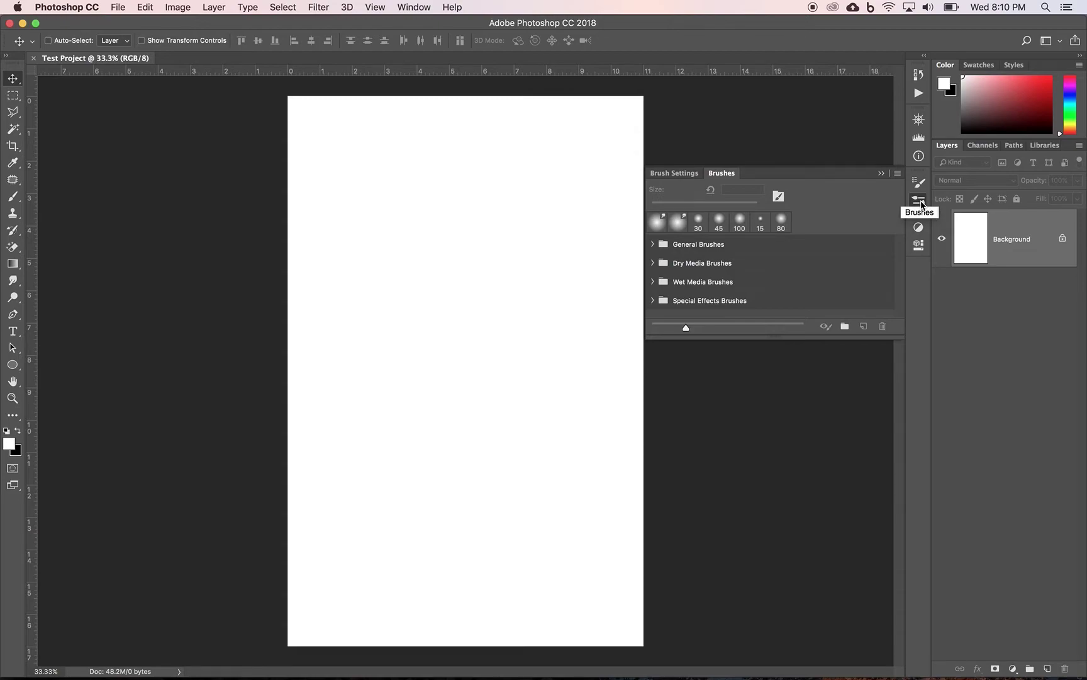
click(409, 8)
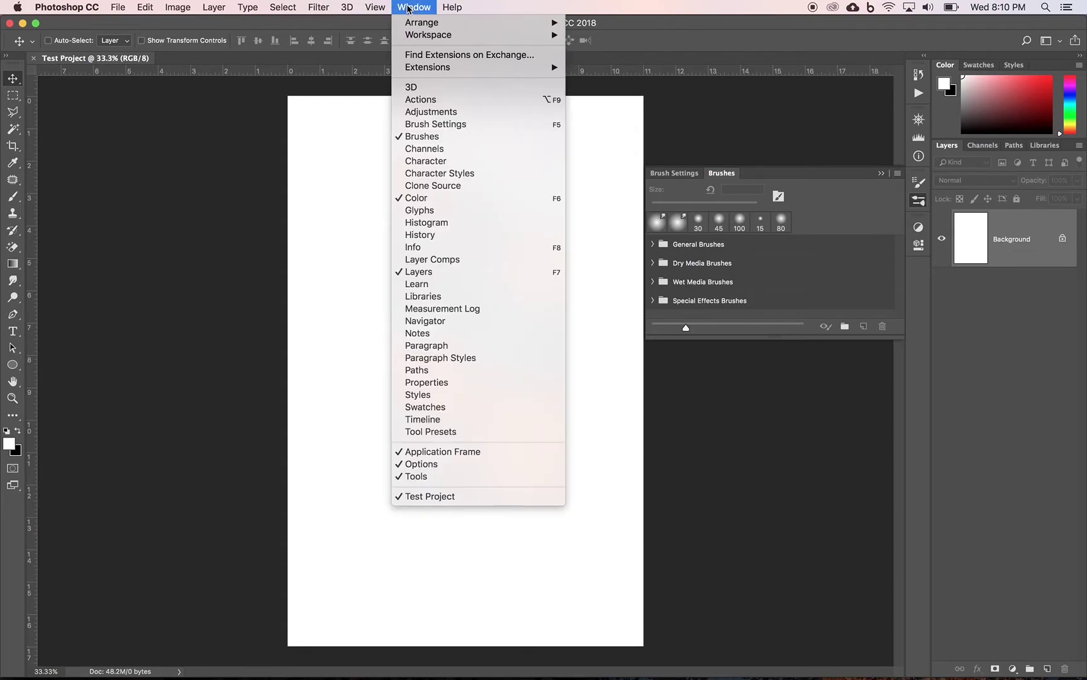
click(418, 185)
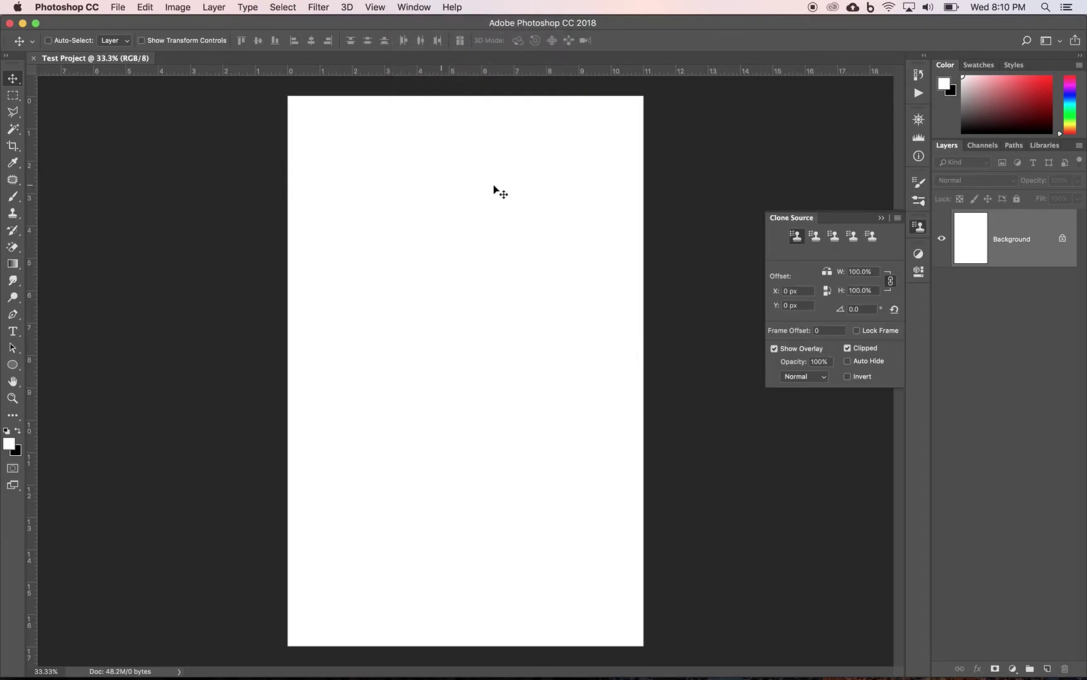
click(920, 220)
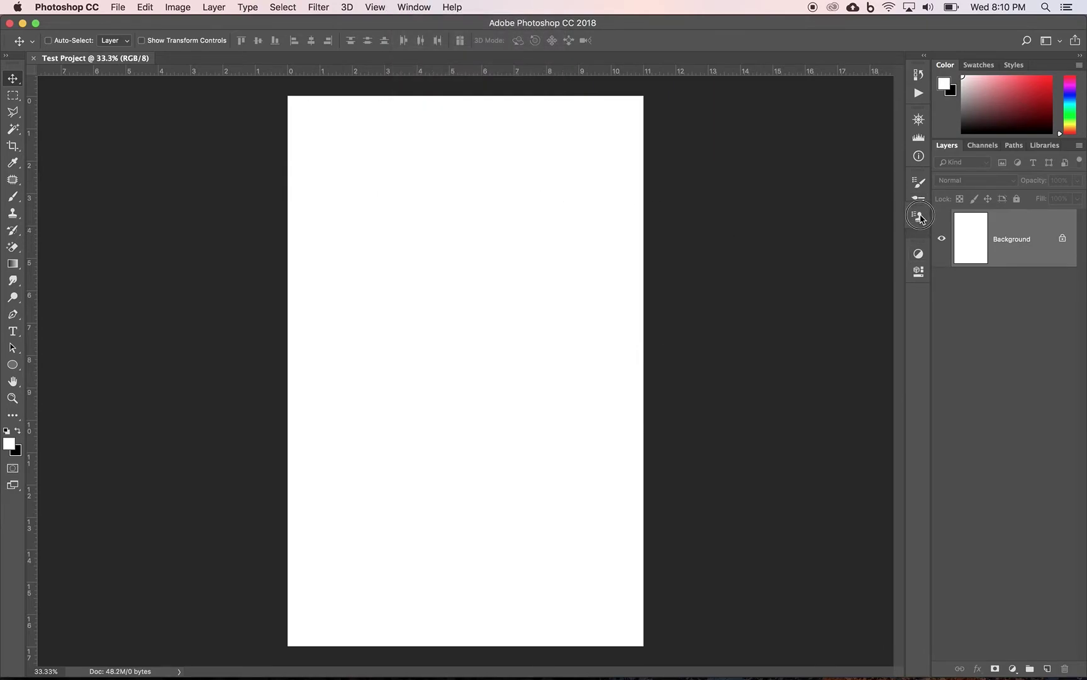
drag(920, 217, 921, 212)
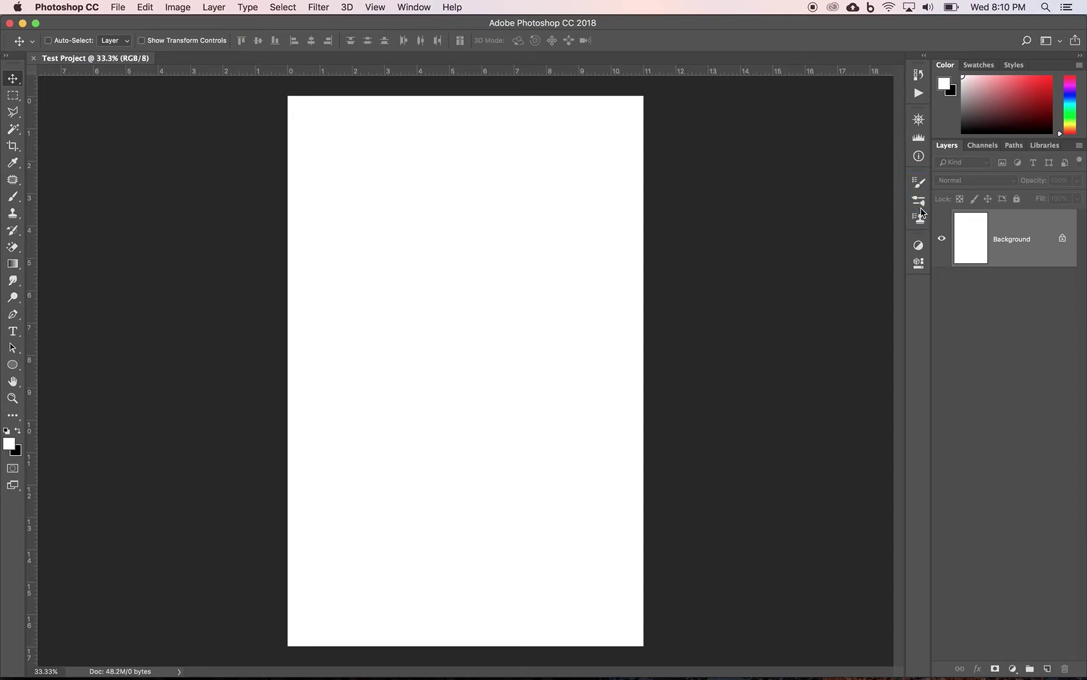
- Open the Character/Paragraph and Layer Comps/Notes panel groups in the right dock
click(415, 8)
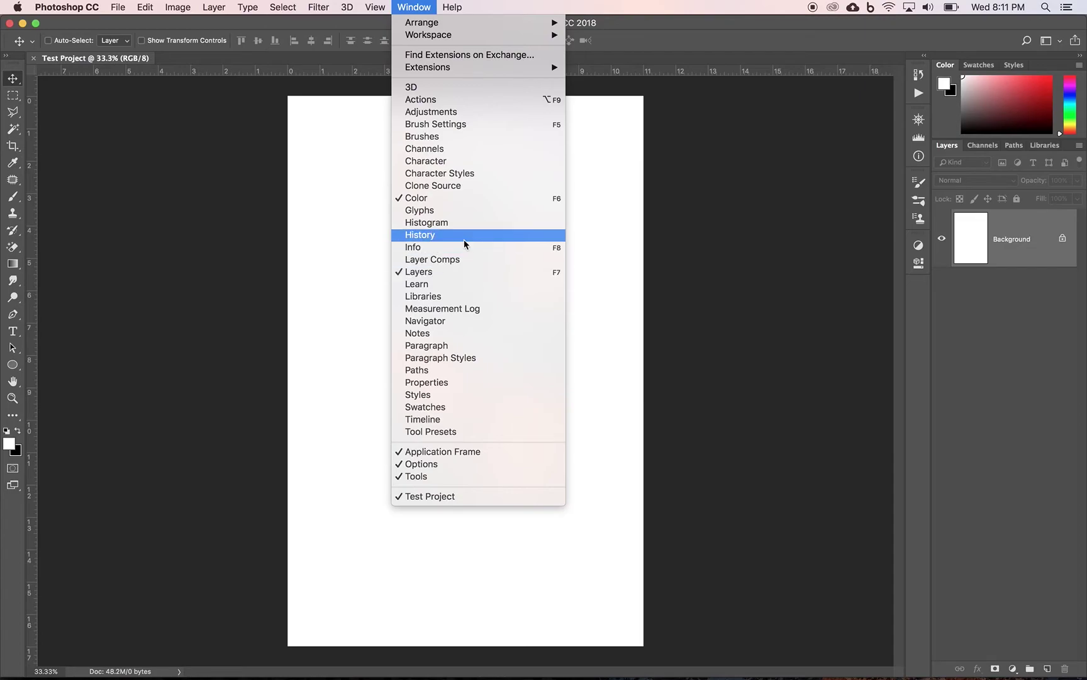
click(446, 167)
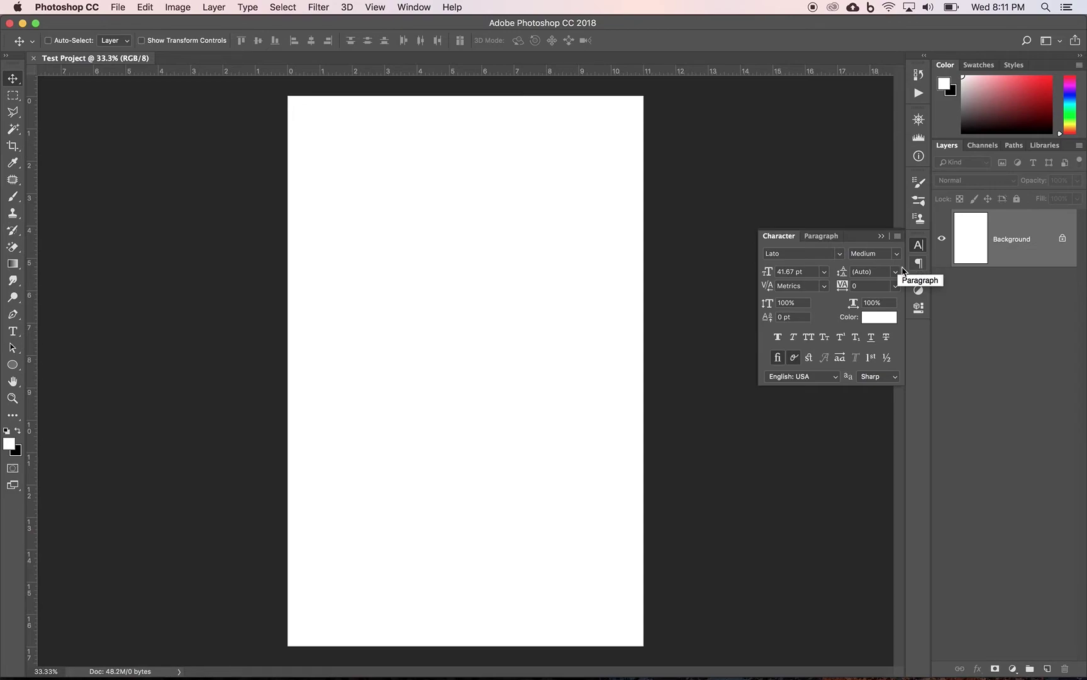
click(413, 9)
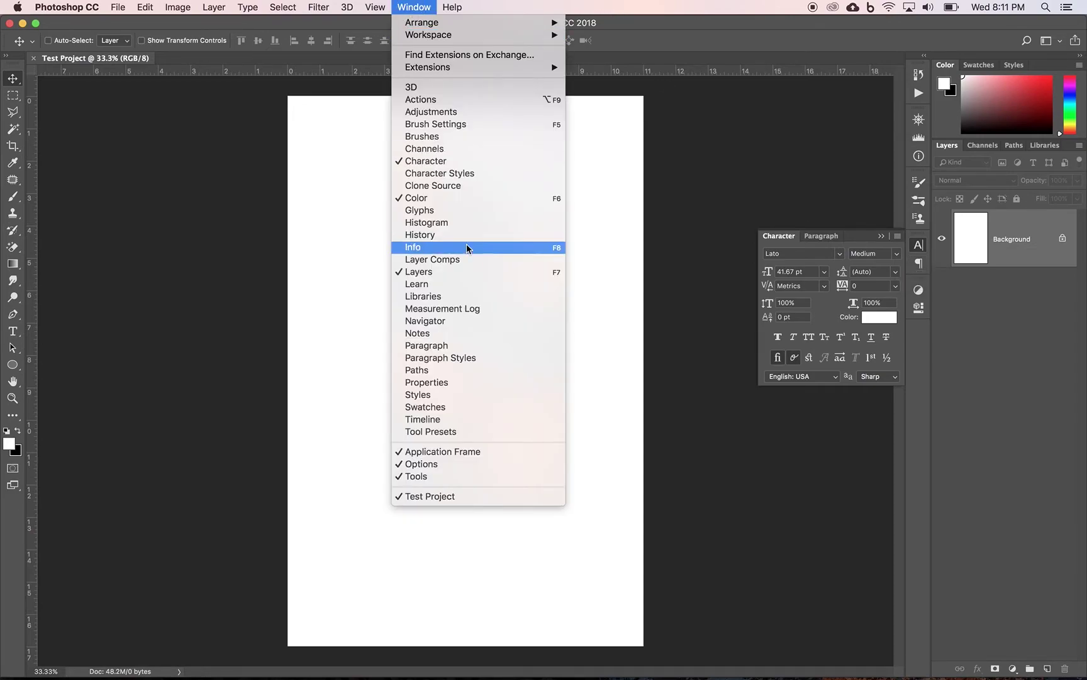
click(448, 258)
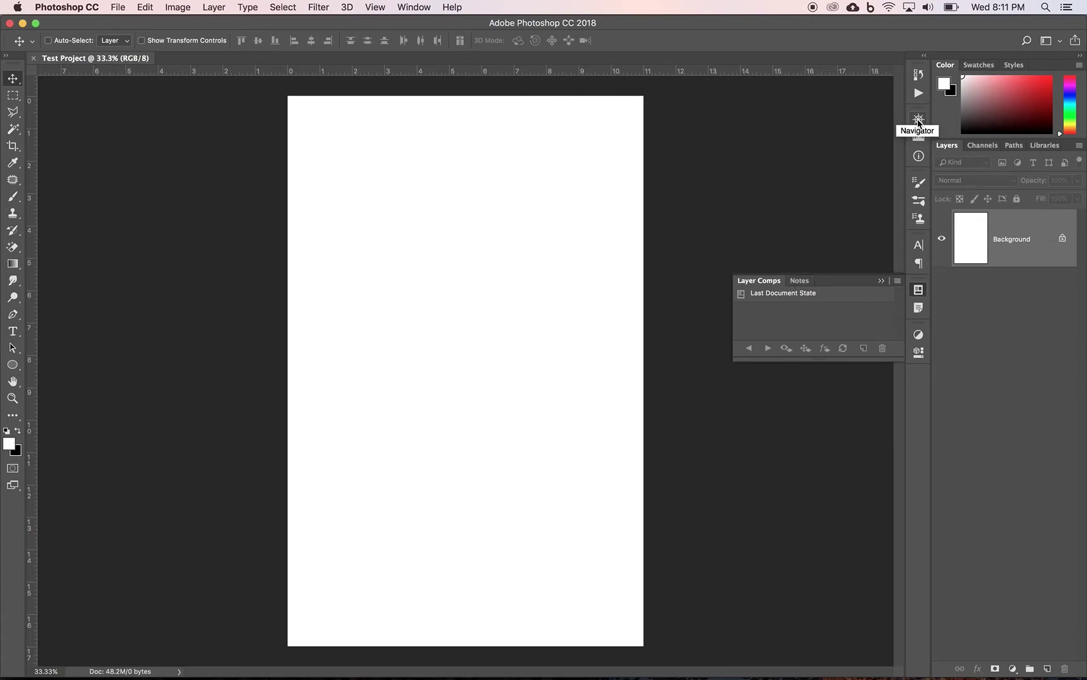
- Move Navigator to the bottom of the icon column and Adjustments/Properties just below Info
drag(918, 121, 917, 372)
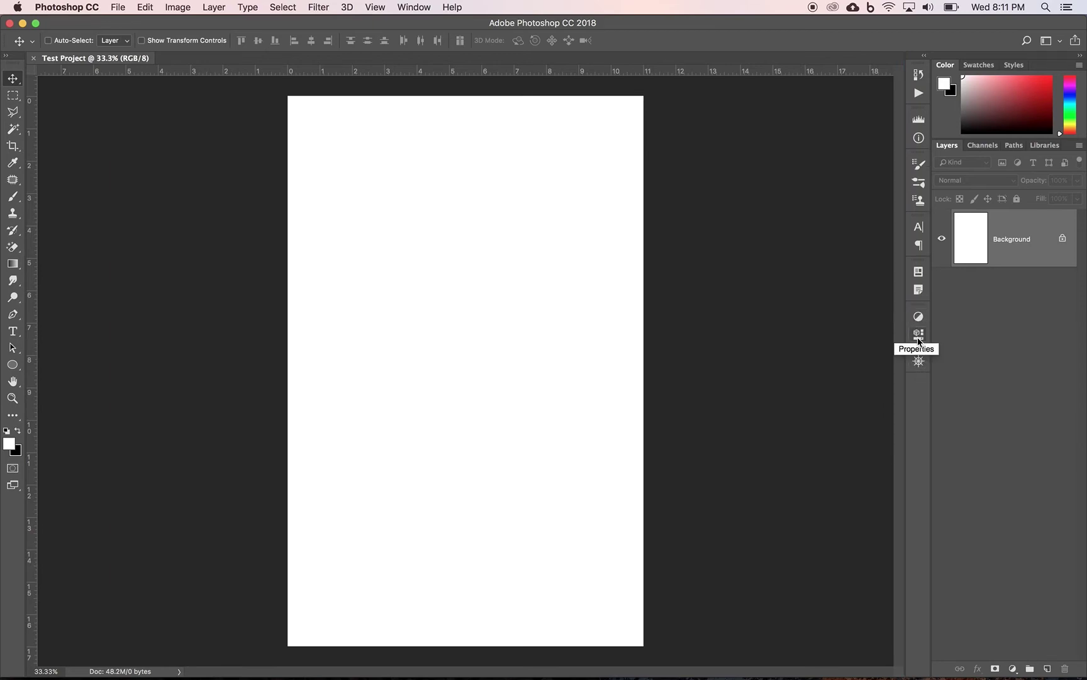
drag(920, 312, 917, 159)
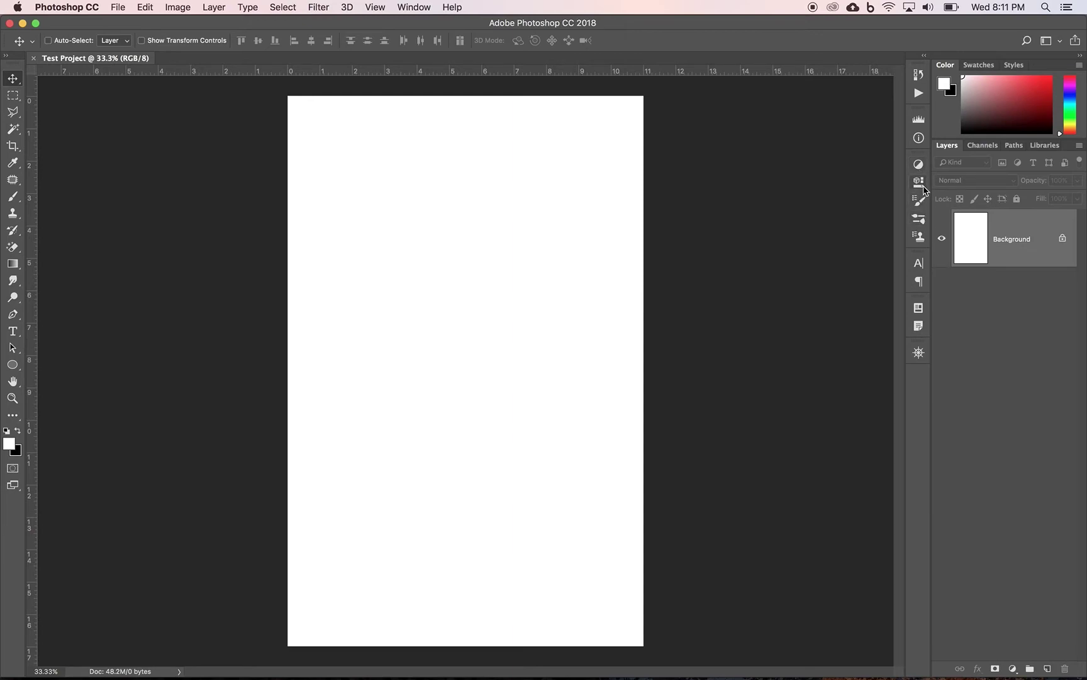
mouse_move(920, 167)
mouse_down()
mouse_move(921, 157)
mouse_move(921, 184)
mouse_up()
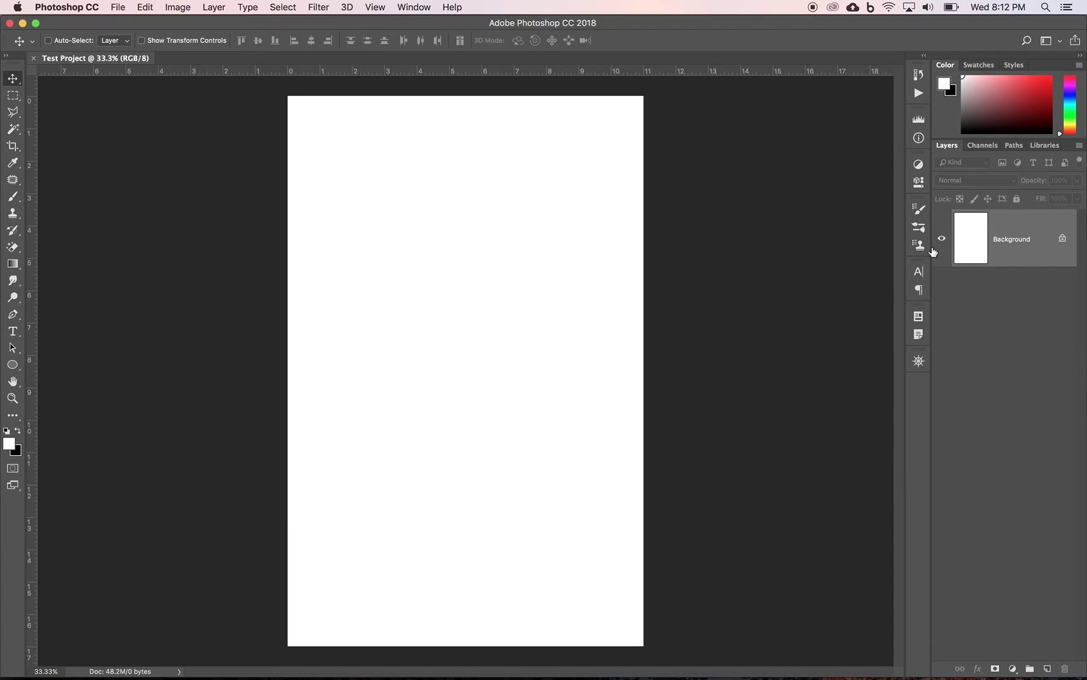
drag(930, 248, 882, 246)
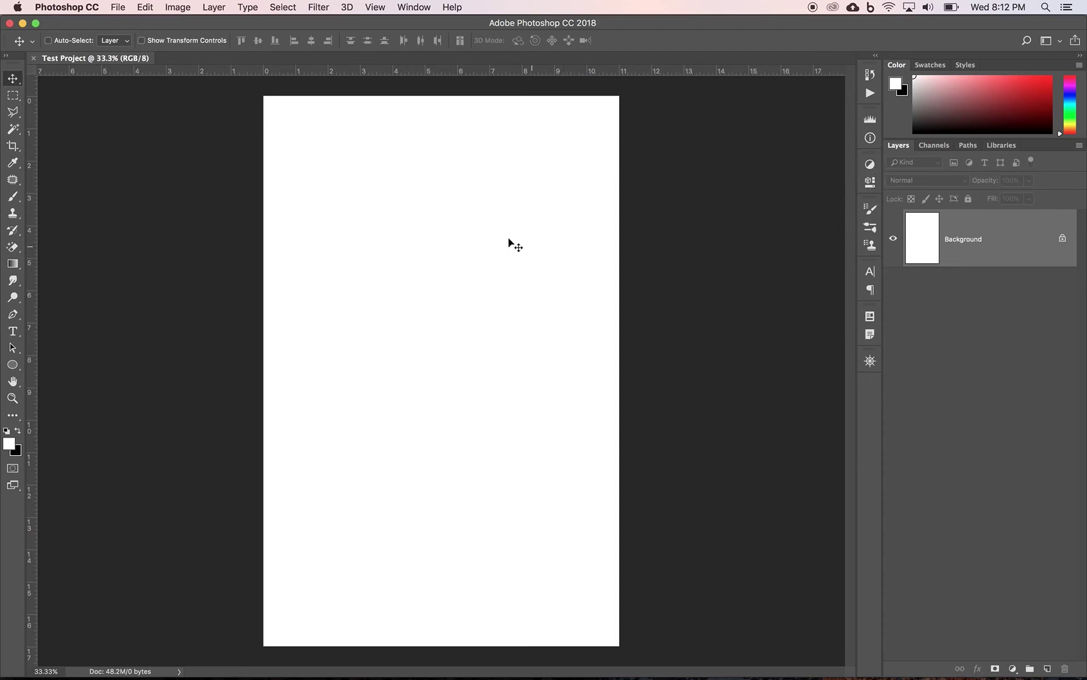
click(875, 56)
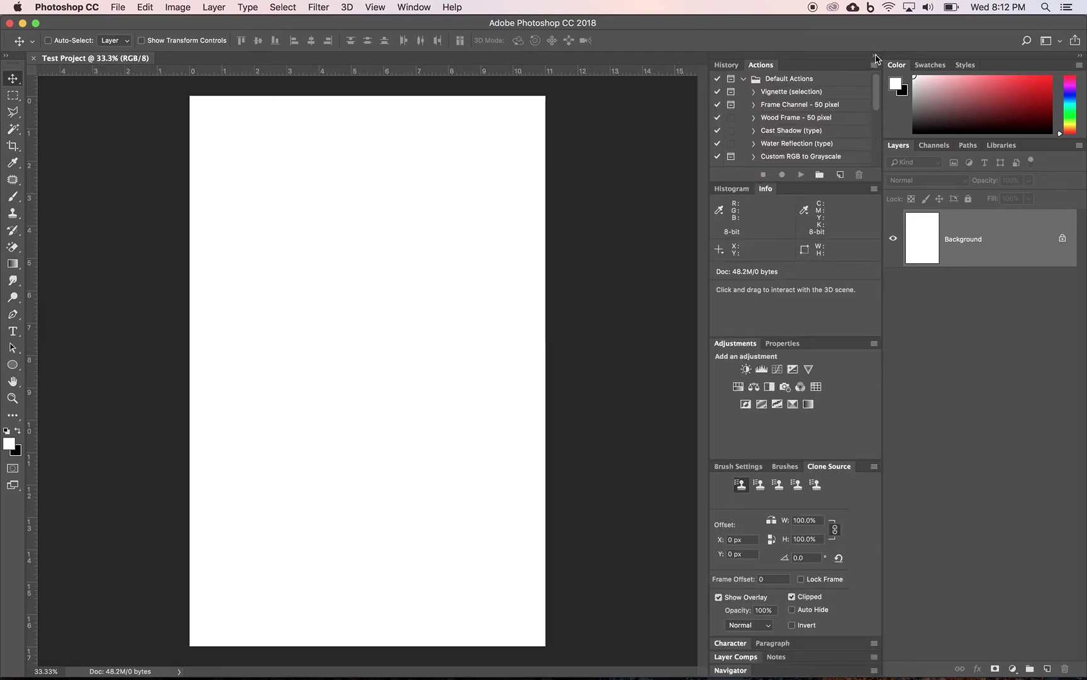
click(876, 56)
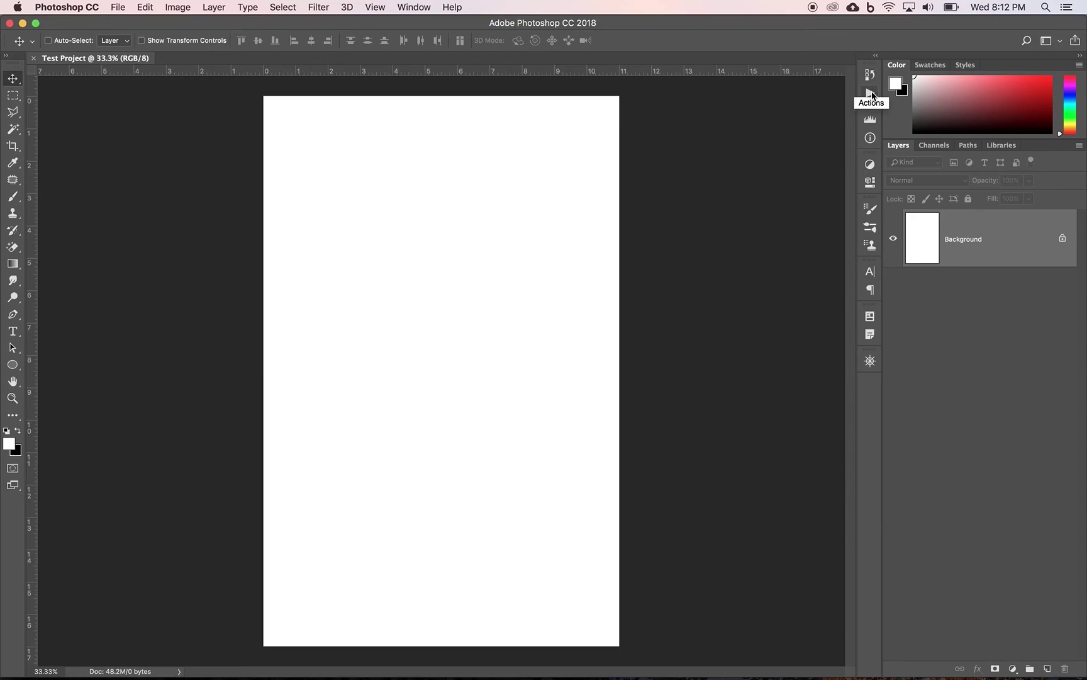
click(870, 164)
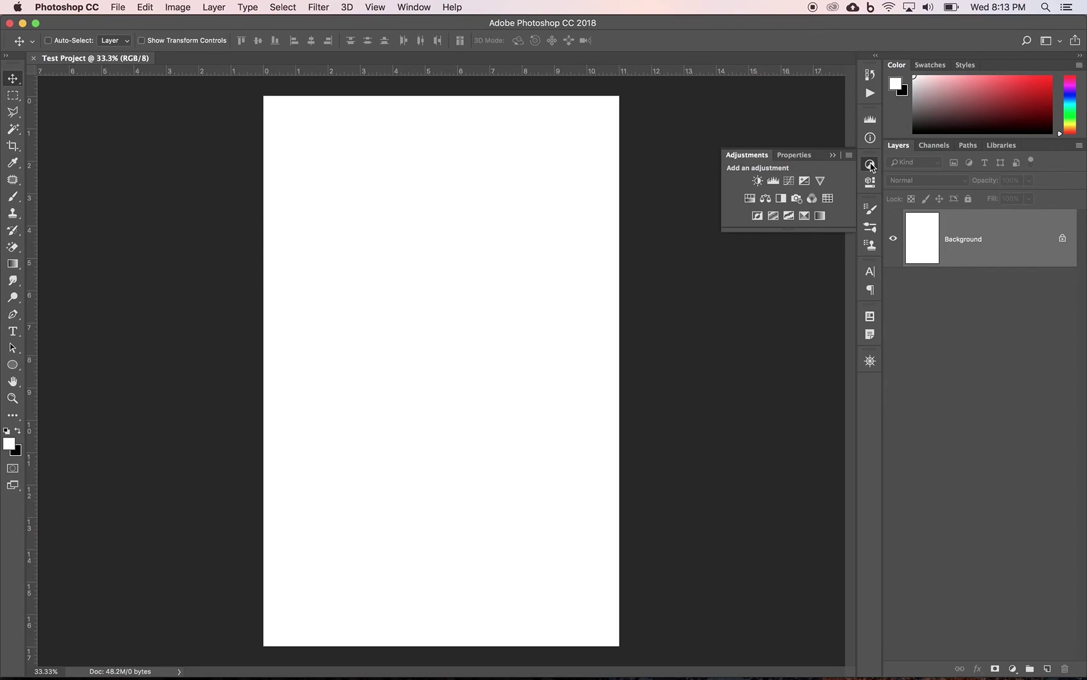
click(794, 155)
click(871, 183)
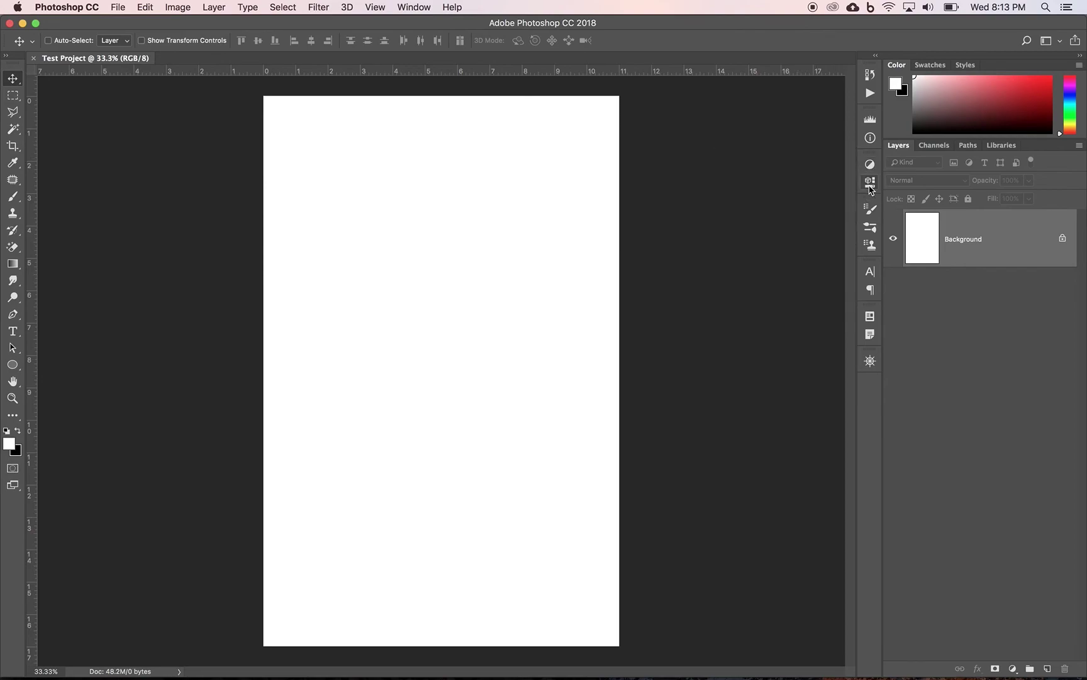
- Save the current layout via New Workspace with the name 'Graphic Arts'
click(1060, 45)
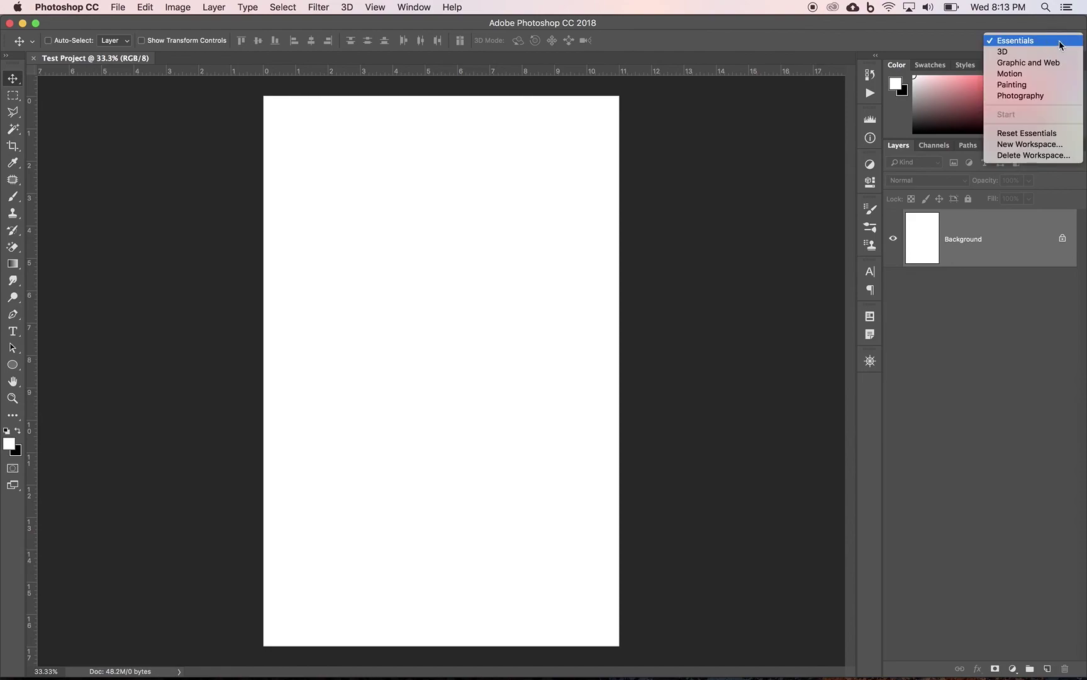
click(1024, 146)
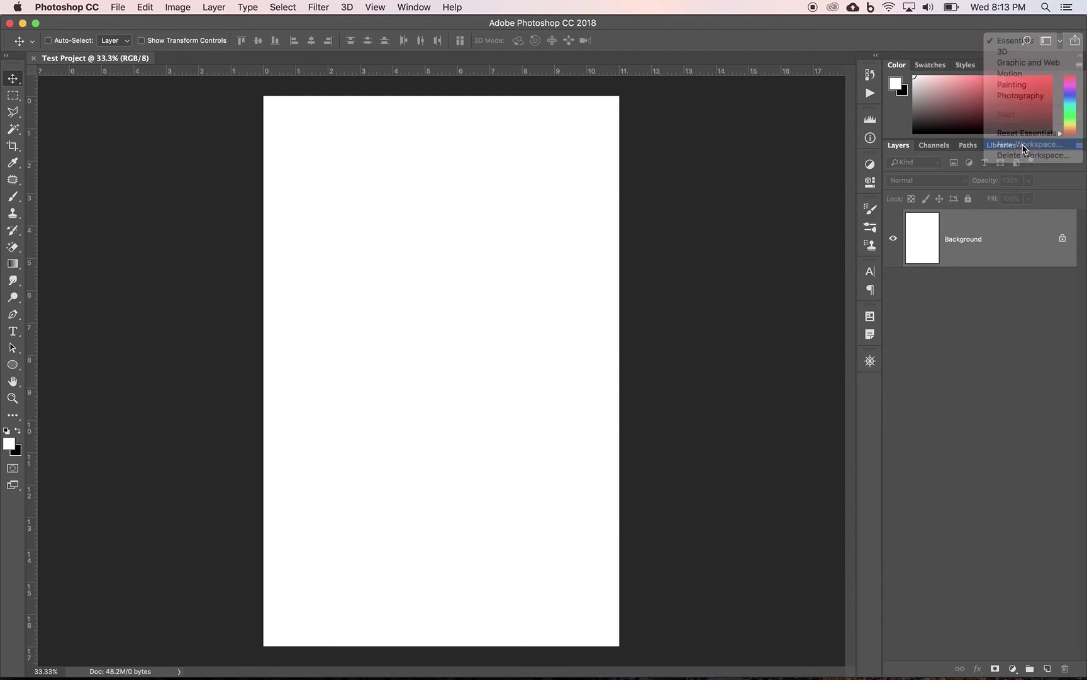
text(Gra)
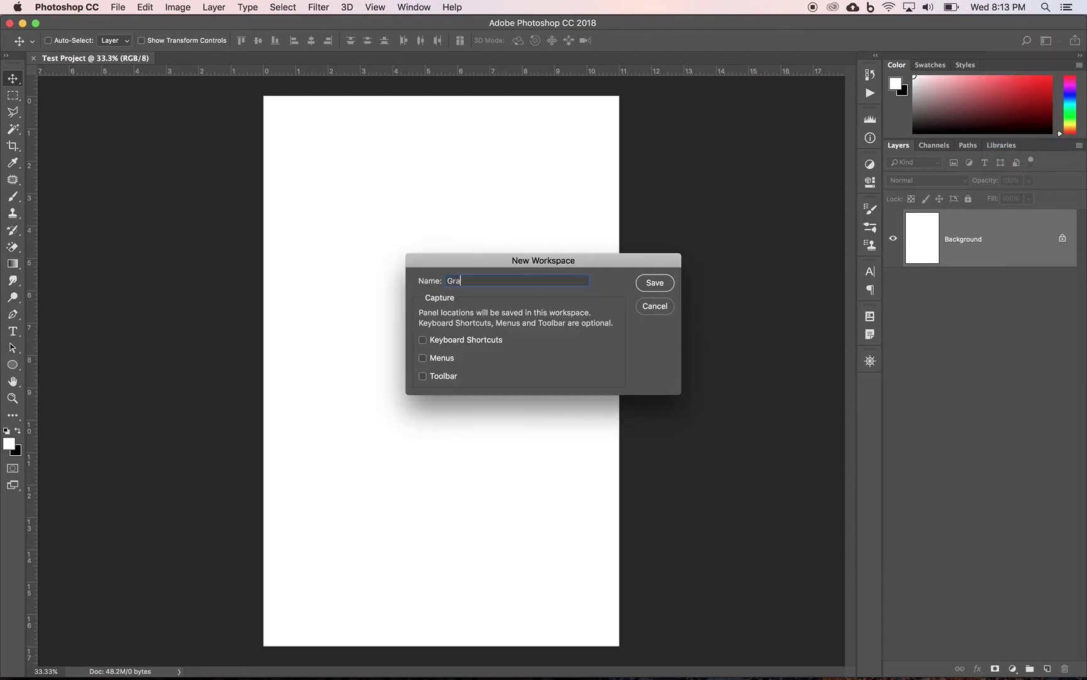
text(phic Arts)
click(658, 285)
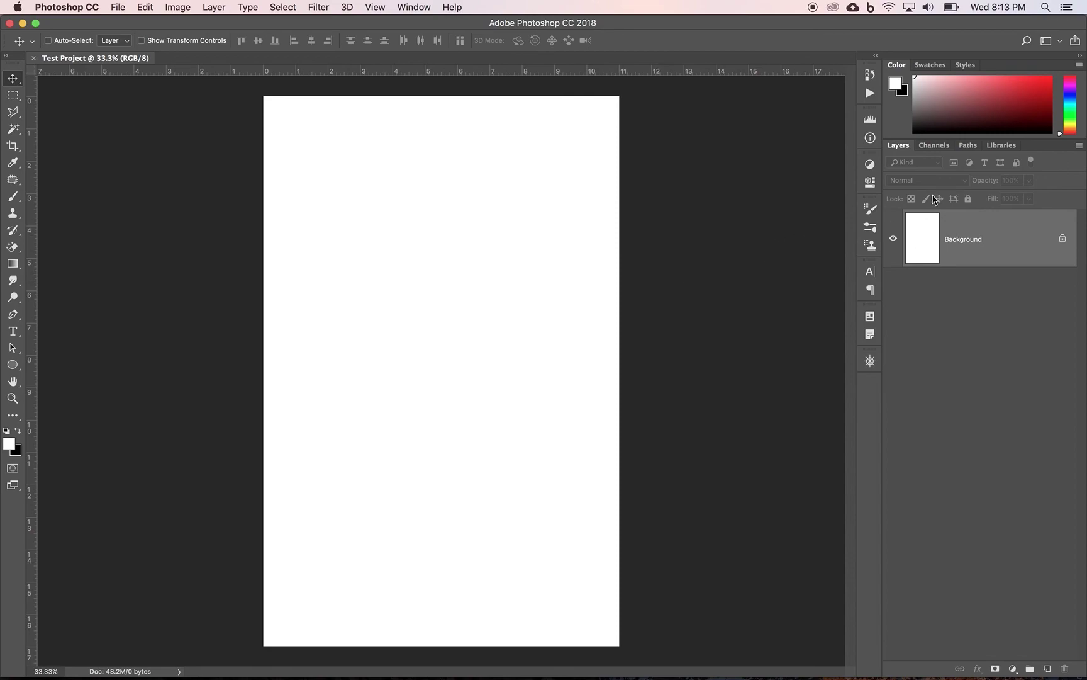
- Switch back to Essentials and reset it to defaults, leaving Graphic Arts saved
click(1061, 43)
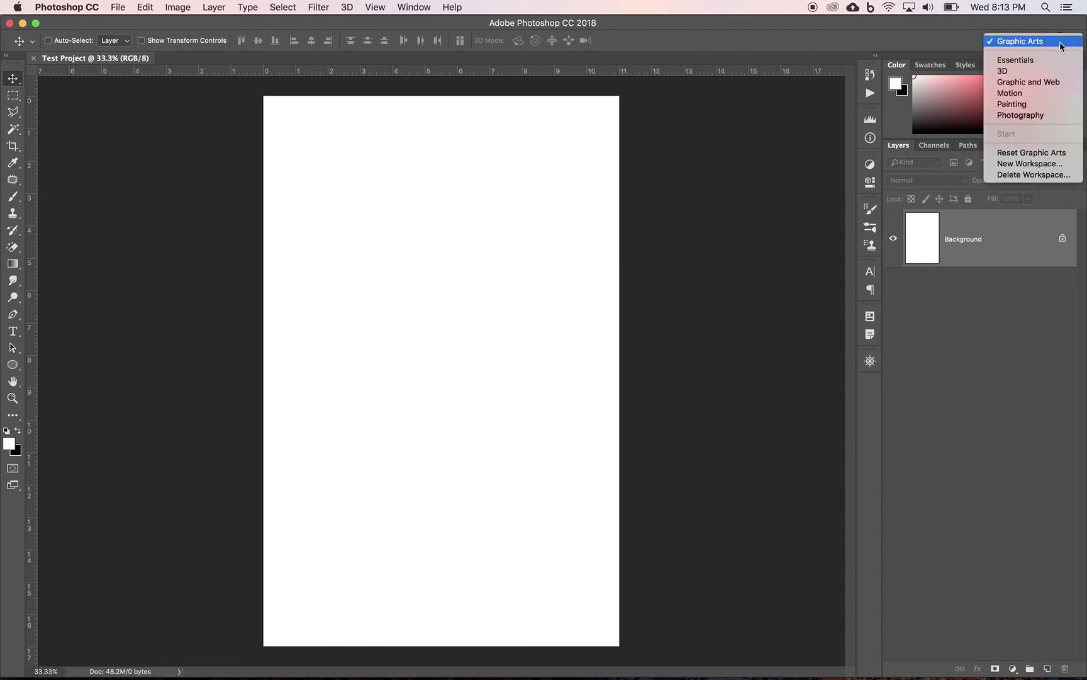
click(1027, 61)
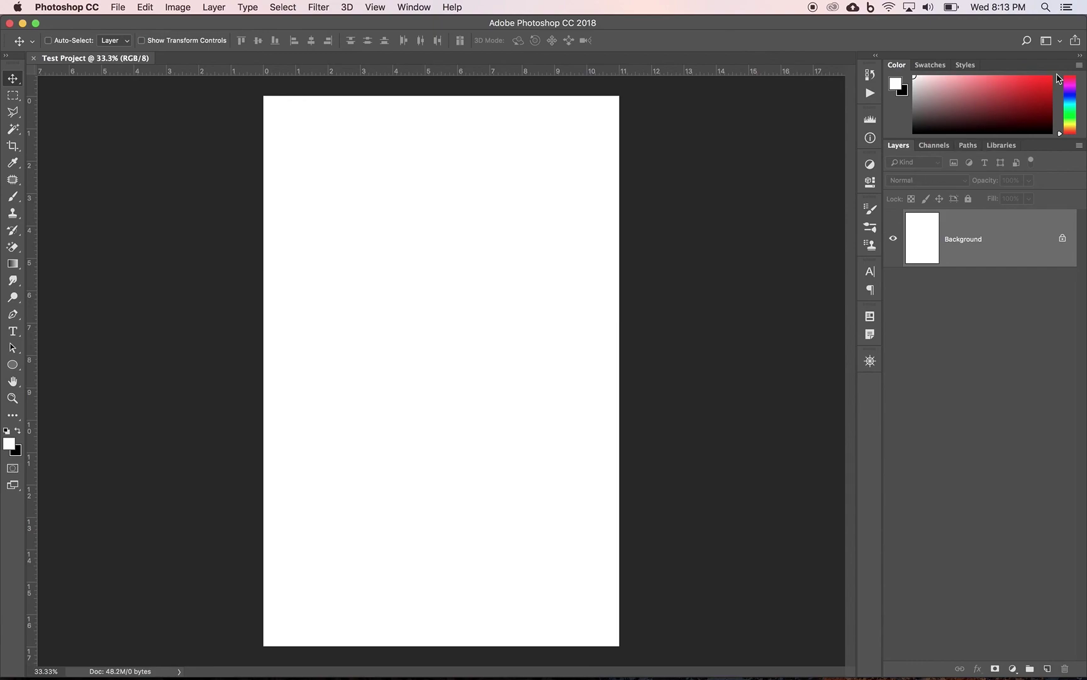
click(1061, 44)
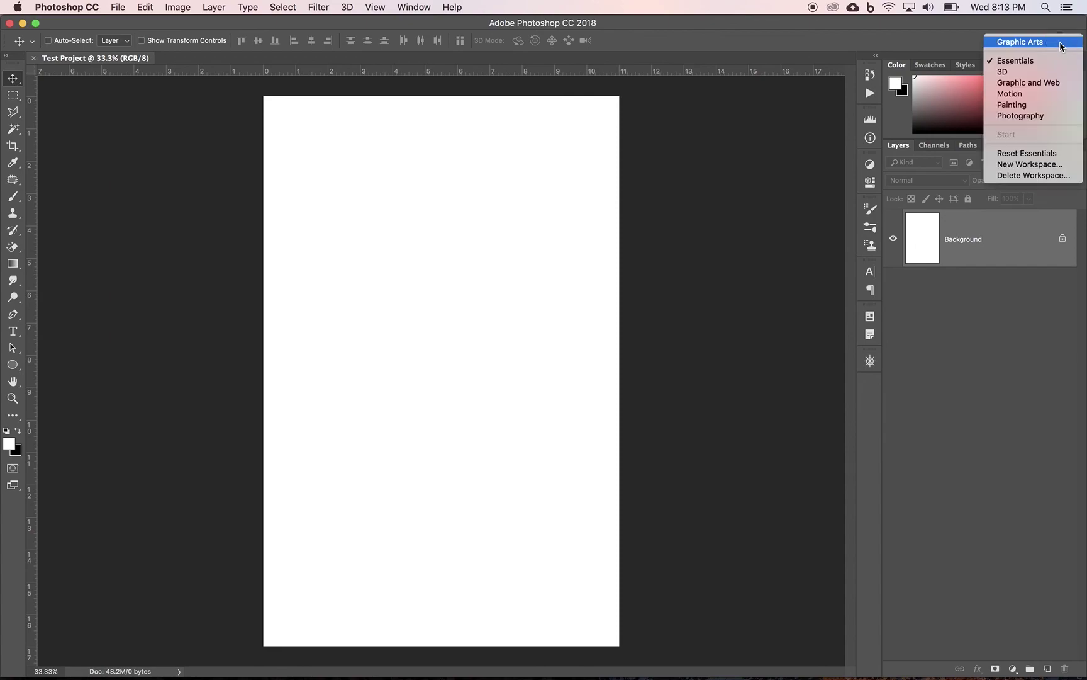
click(1031, 153)
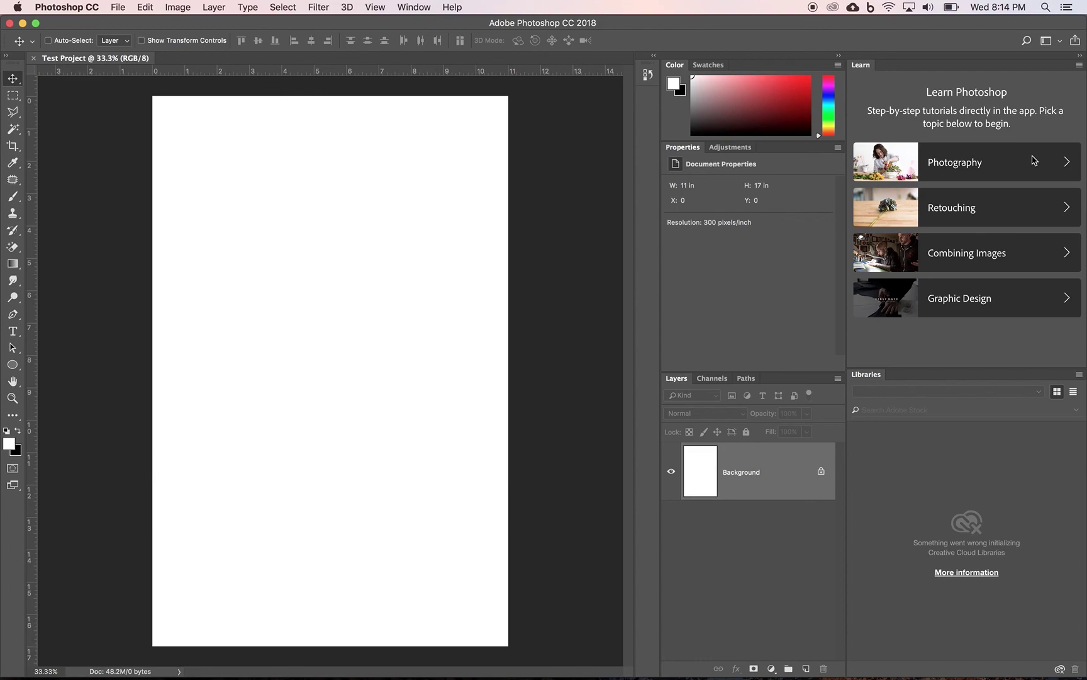
- Switch Photoshop back to the saved 'Graphic Arts' workspace from the workspace switcher
click(1061, 44)
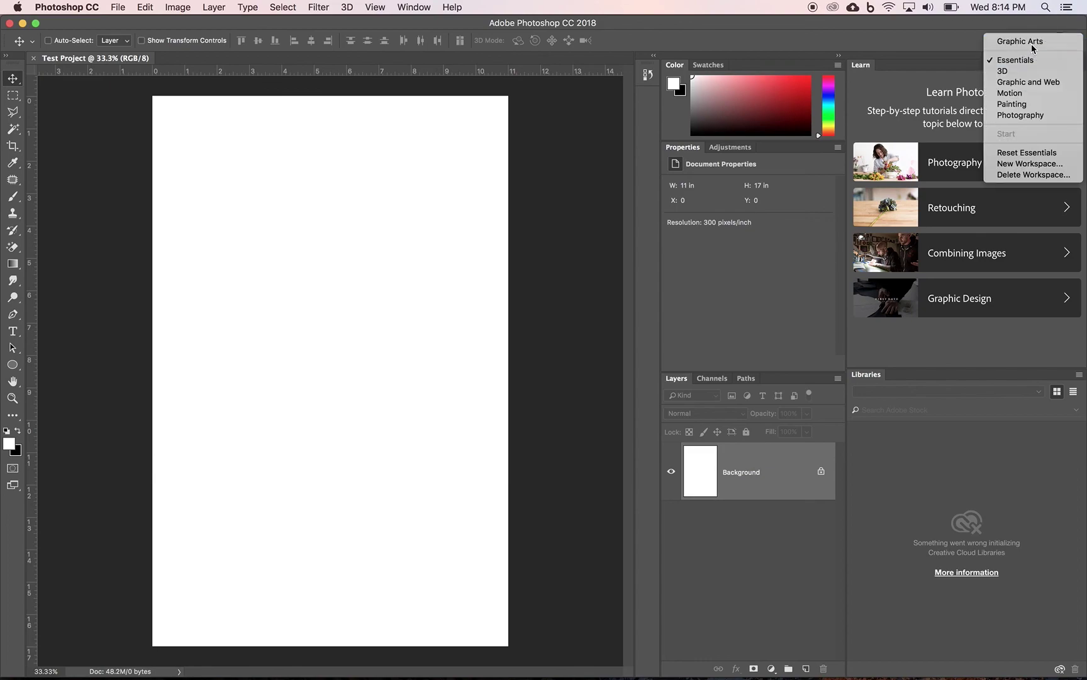
click(1032, 44)
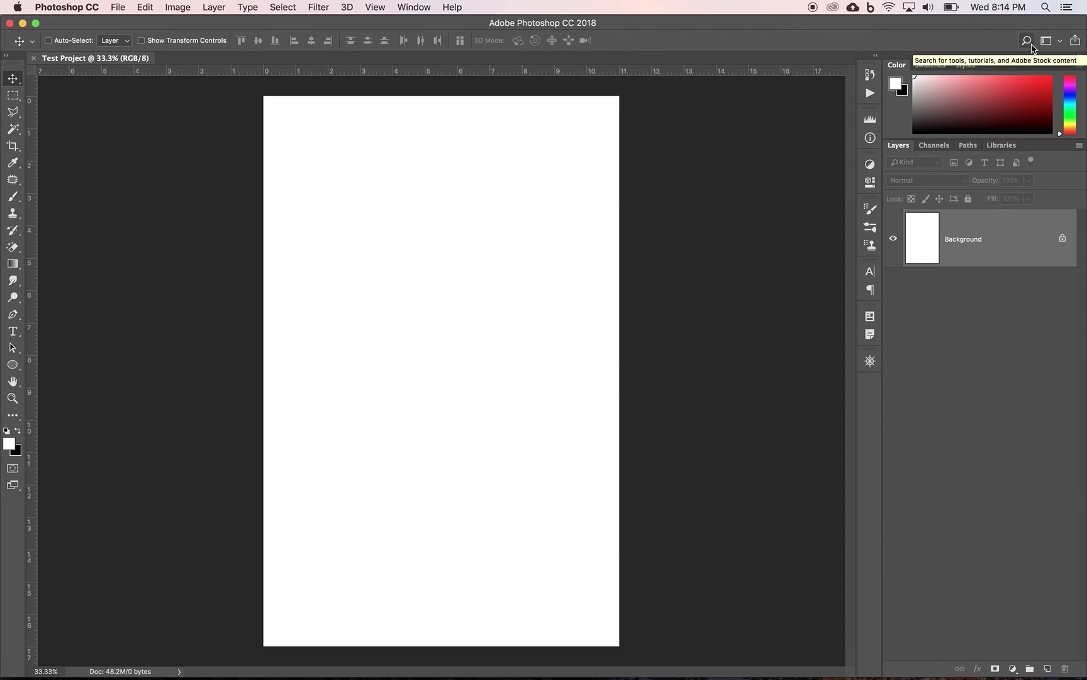